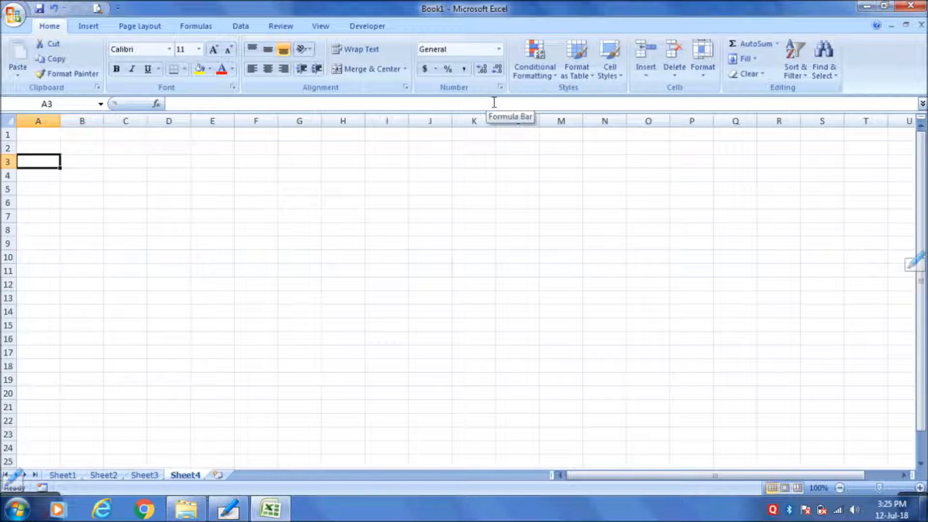
Enter the number 89673 in cell A3 and its reversed form 37698 in cell B3
type("89673")
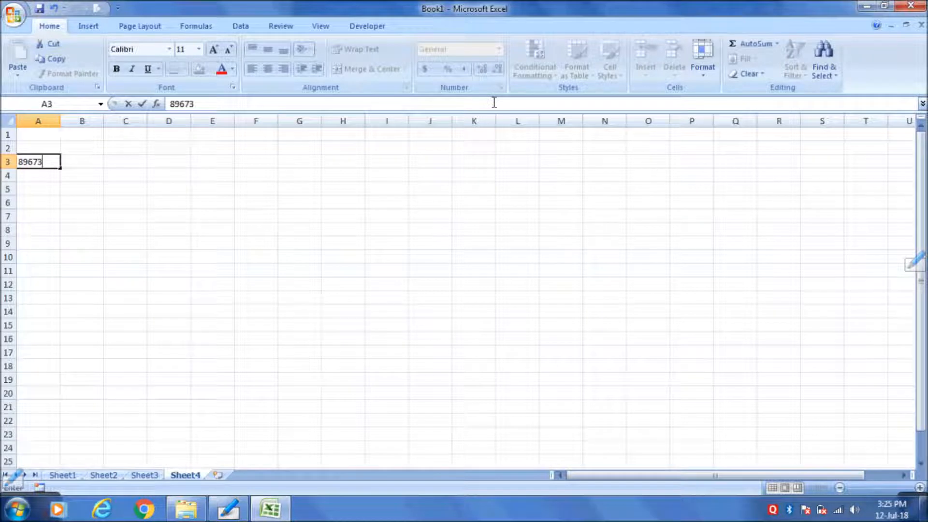
key("Return")
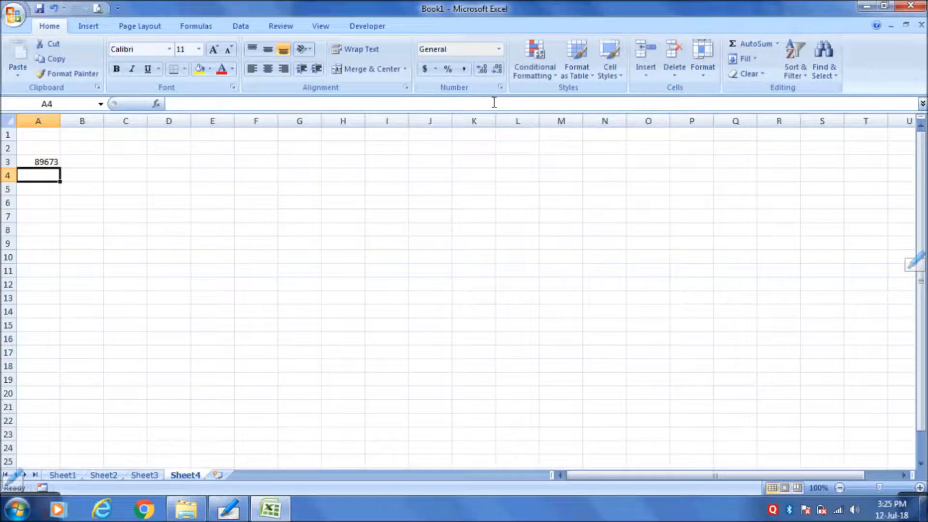
key("Up")
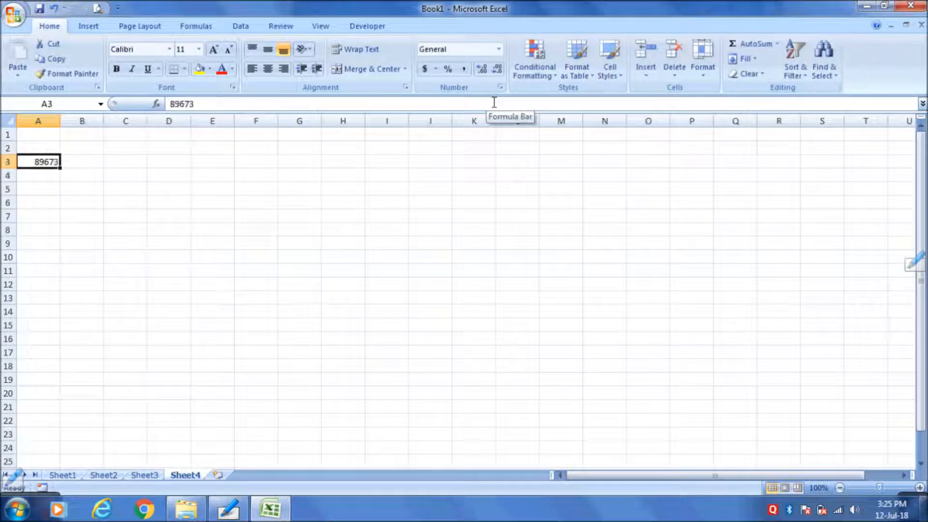
key("Right")
key("Right")
key("Left")
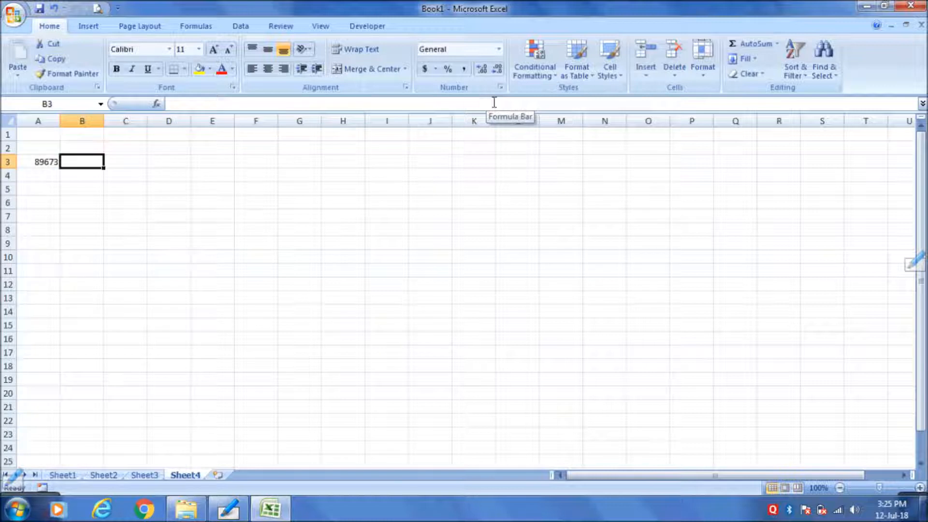
type("3")
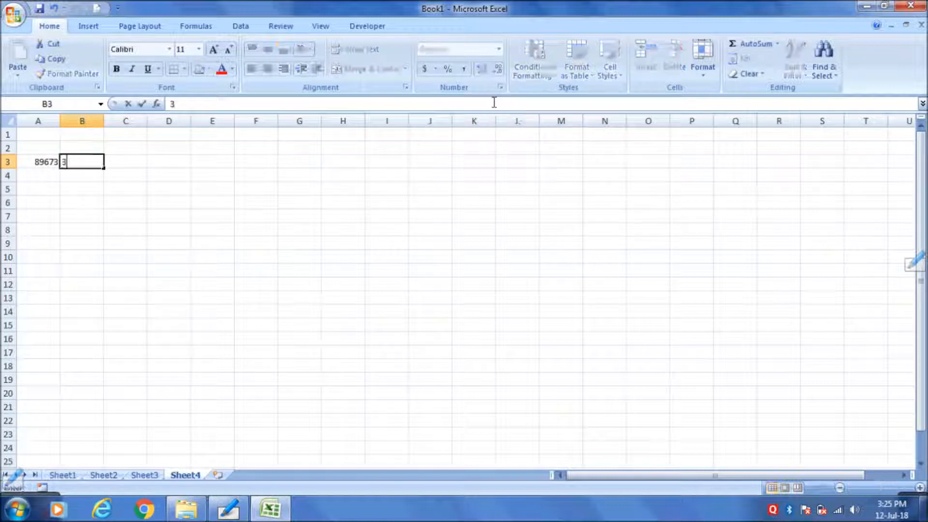
type("7698")
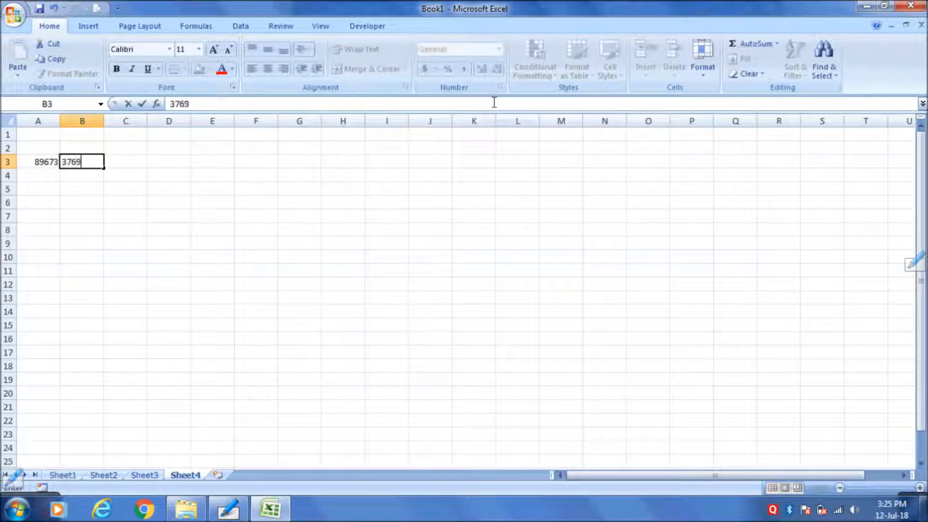
key("Return")
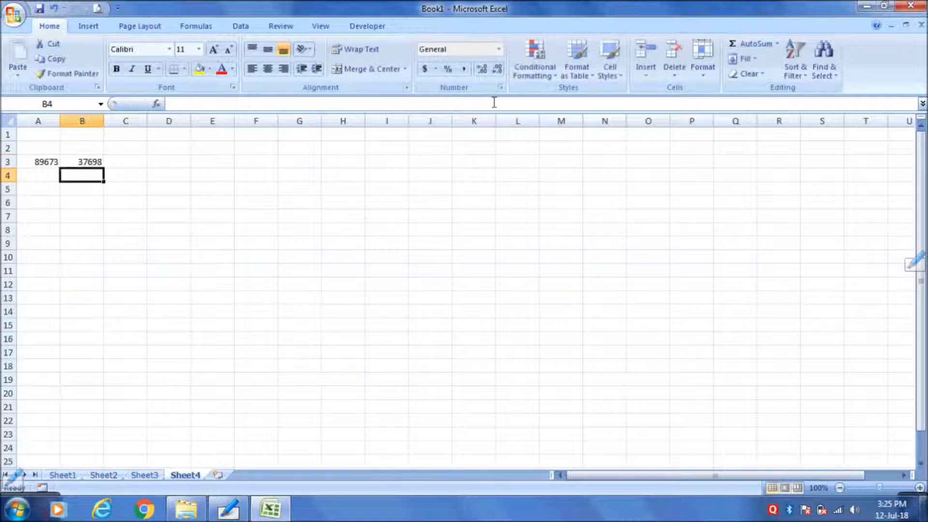
key("Up")
key("Right")
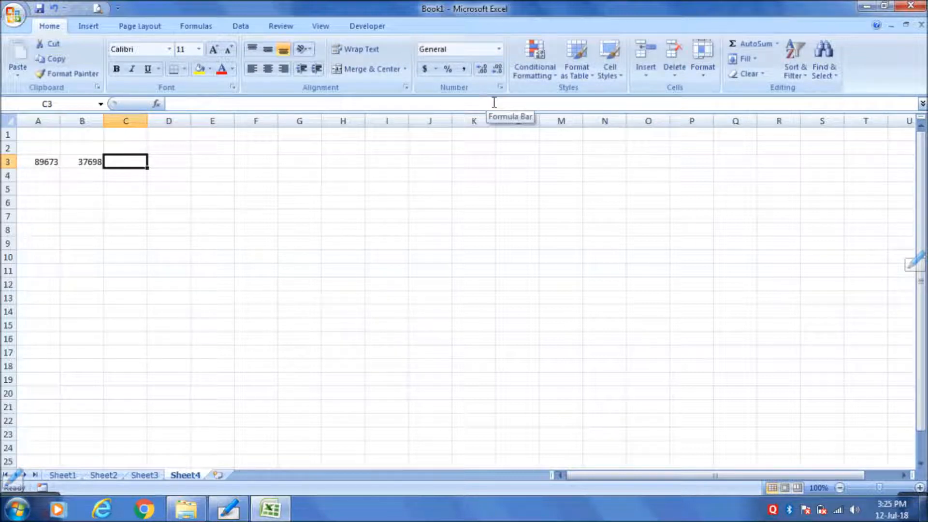
key("Left")
key("Left")
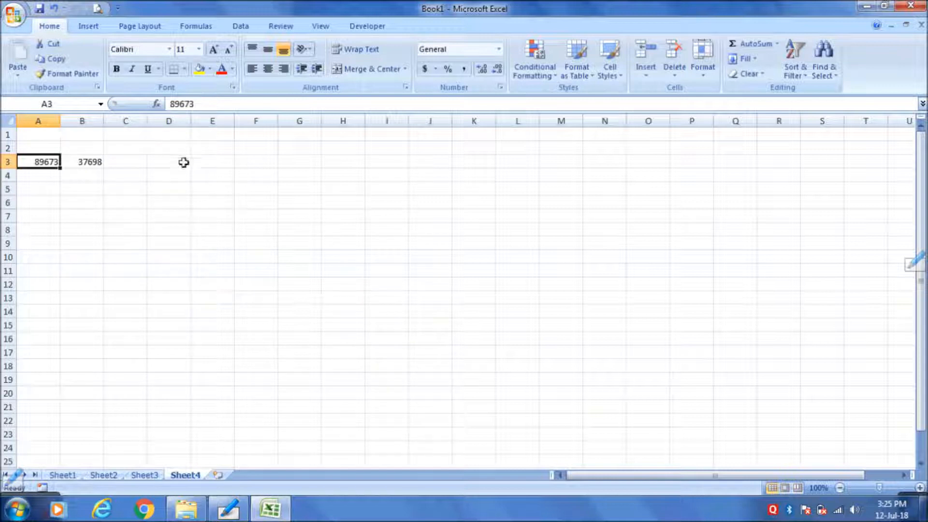
Enter the descending position numbers 5, 4, 3, 2 and 1 across cells D2 to H2
left_click(173, 149)
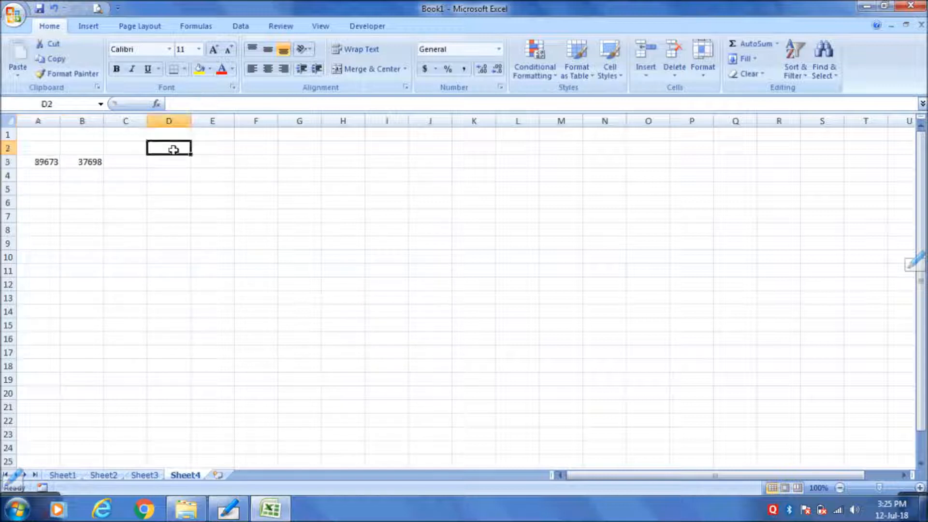
type("5")
key("Tab")
type("4")
key("Tab")
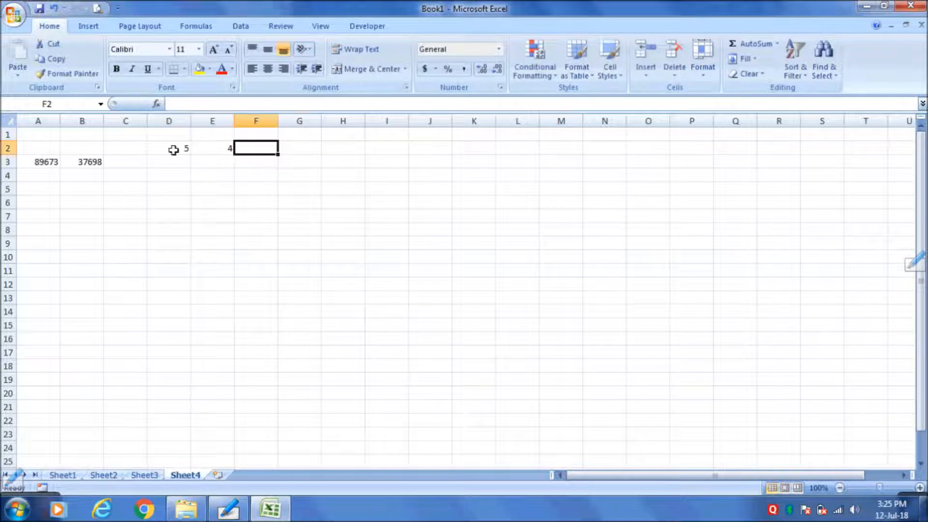
type("3")
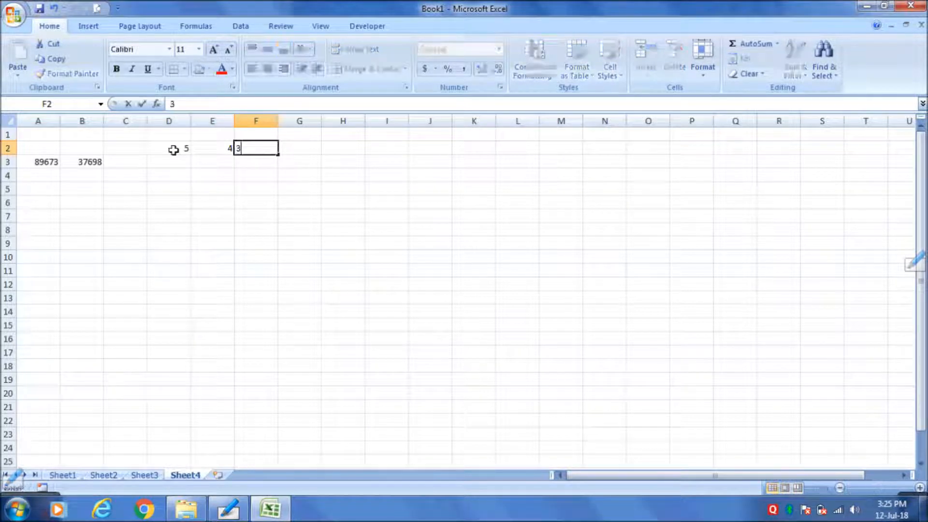
key("Tab")
type("2")
key("Tab")
type("1")
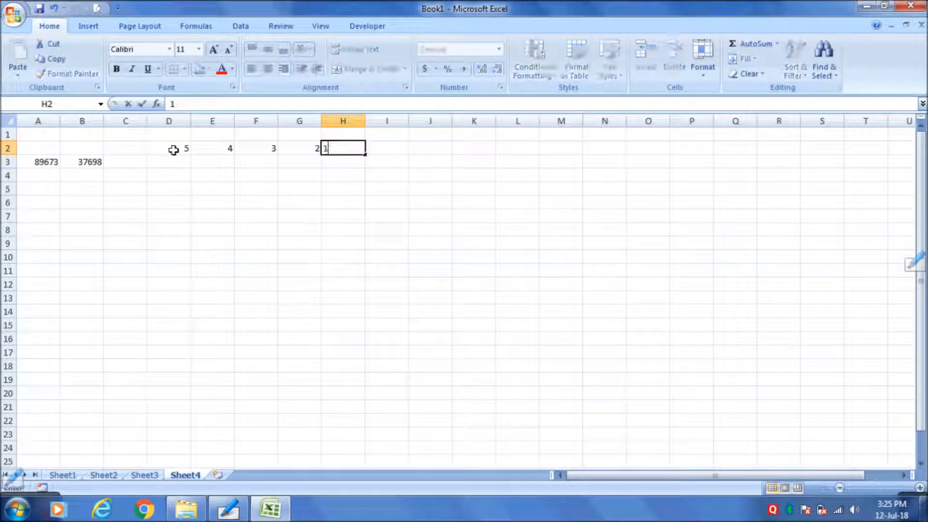
key("Down")
Enter the formula =MID(A3,D2,1) in cell D3 to extract one digit at the position given in D2
key("Left")
key("Left")
key("Left")
key("Left")
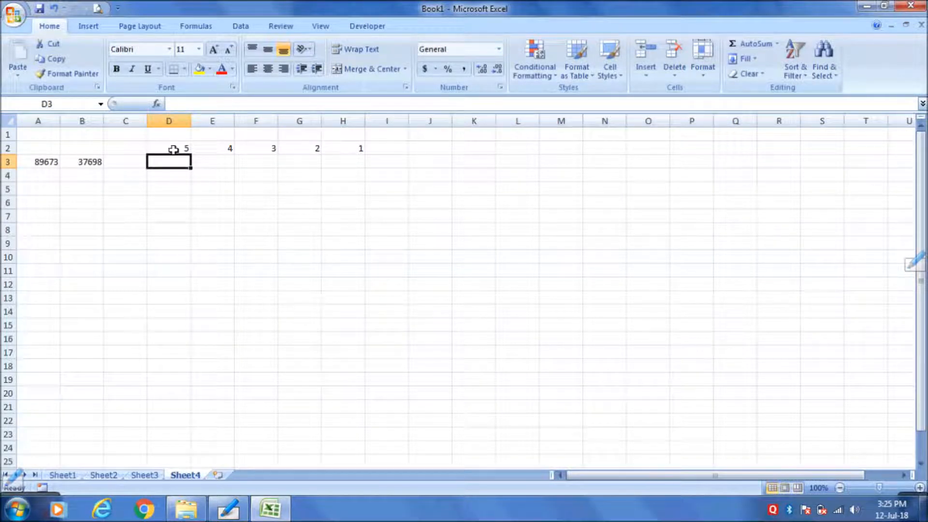
type("=")
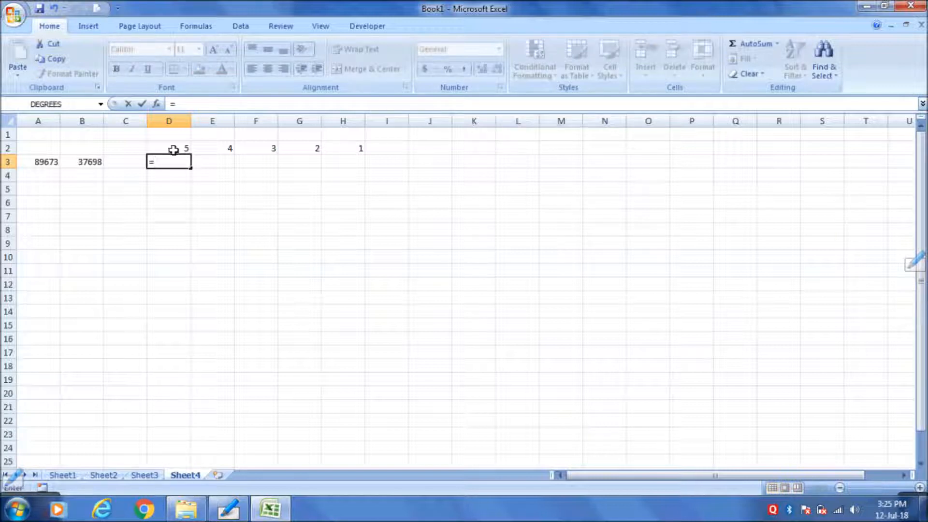
type("mid")
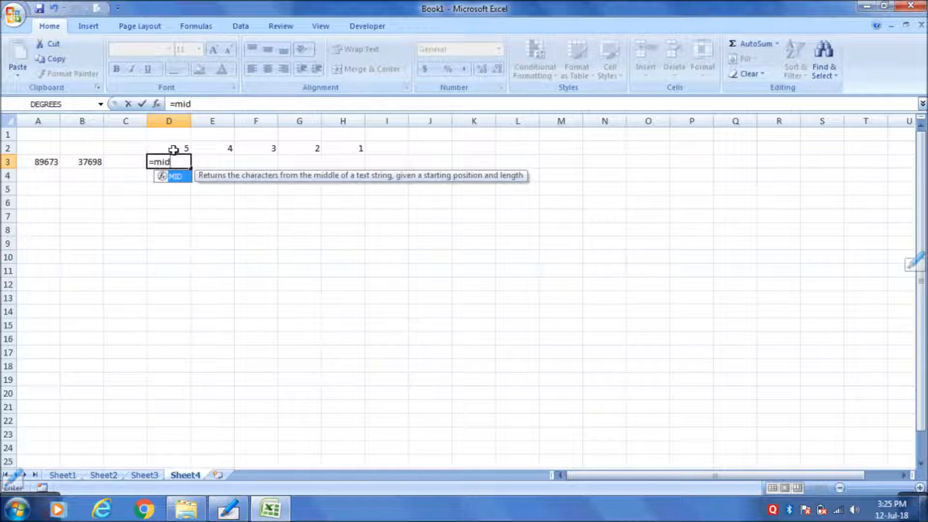
type("(")
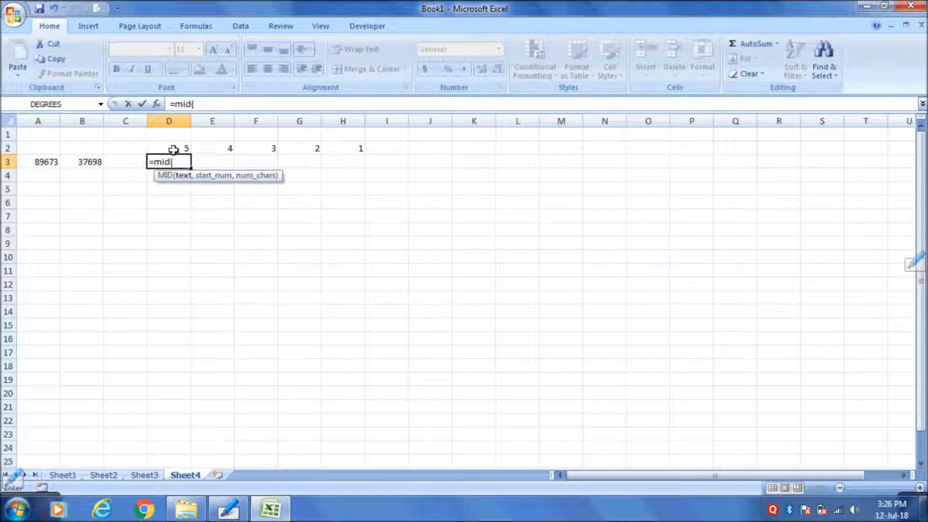
left_click(44, 165)
type(",")
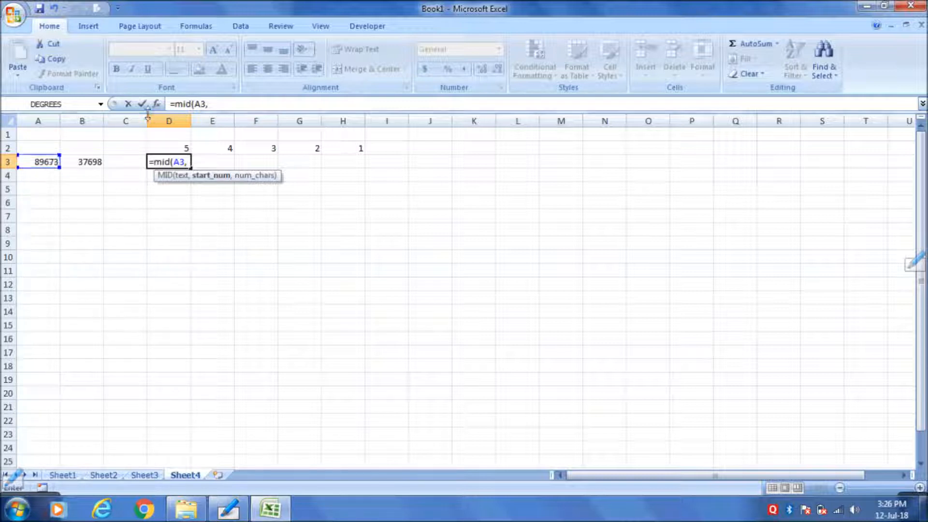
left_click(178, 146)
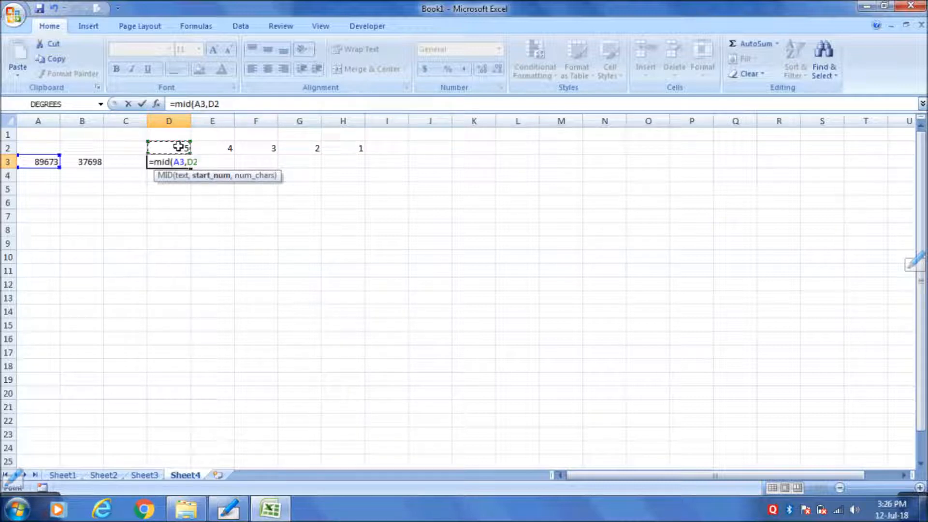
type(",")
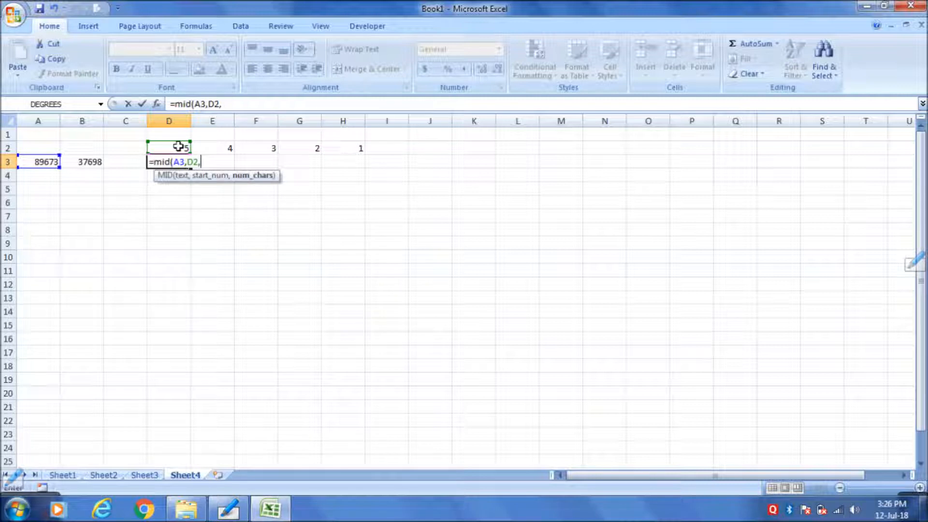
type("1)")
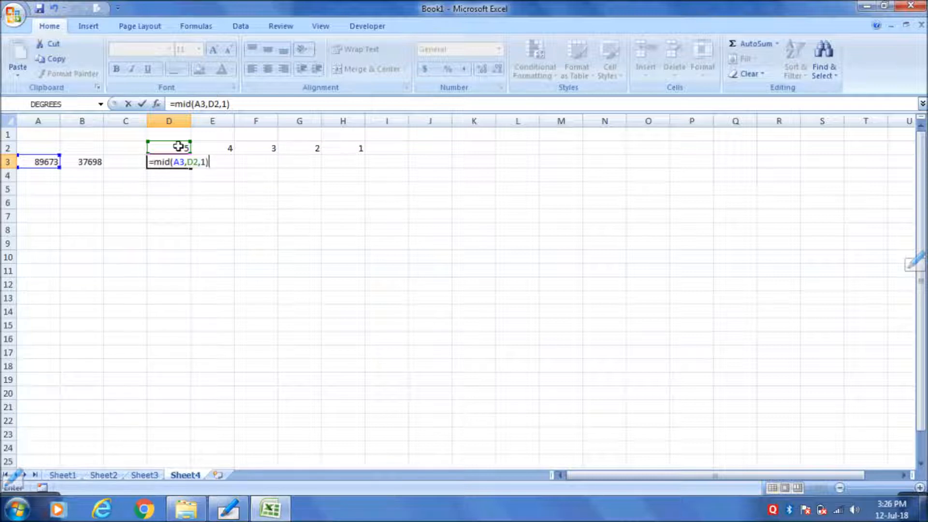
key("Return")
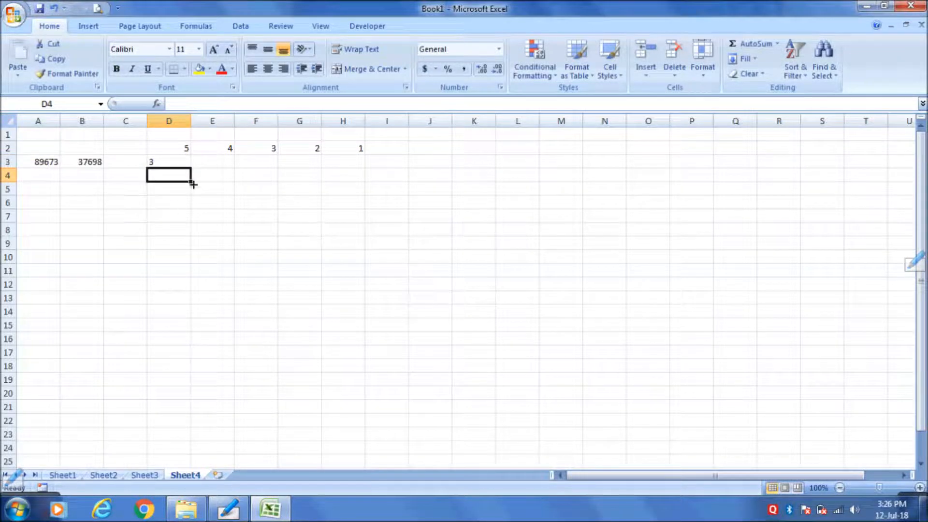
key("Up")
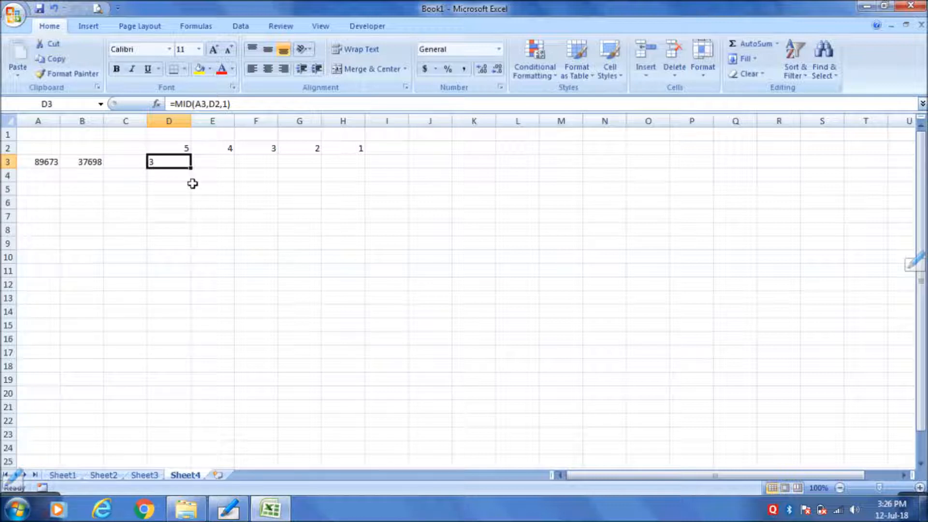
key("Right")
key("Right")
key("Right")
key("Right")
key("Left")
key("Left")
key("Left")
key("Left")
Lock the references in D3's formula so that it reads =MID($A3,D$2,1)
key("F2")
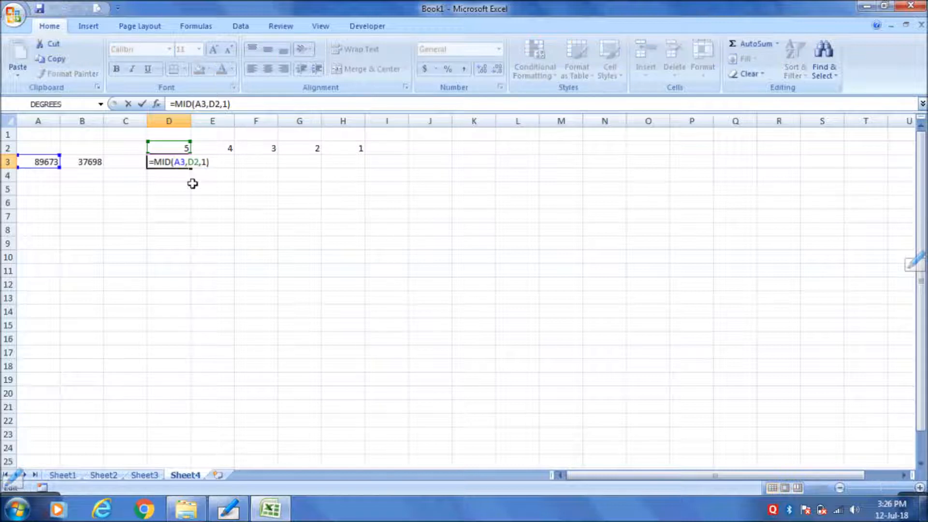
key("Left")
key("Left")
key("Left")
key("Left")
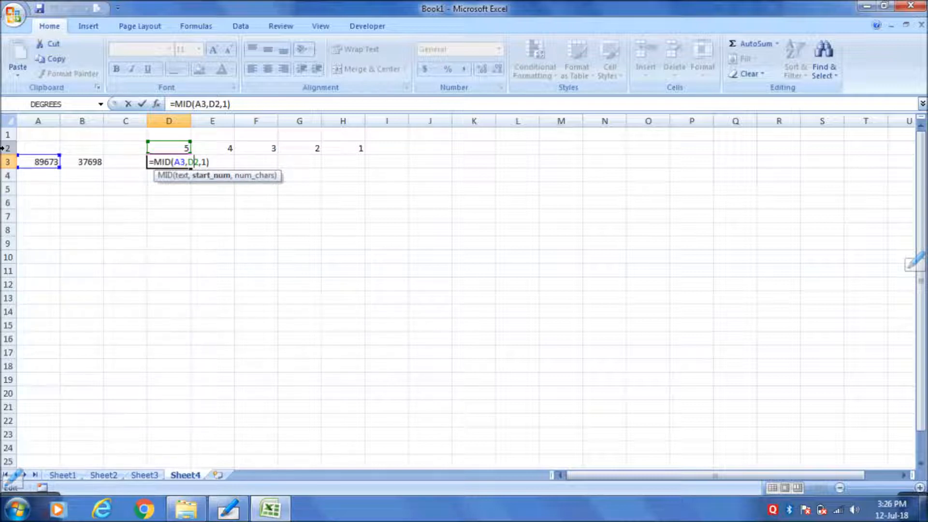
type("$")
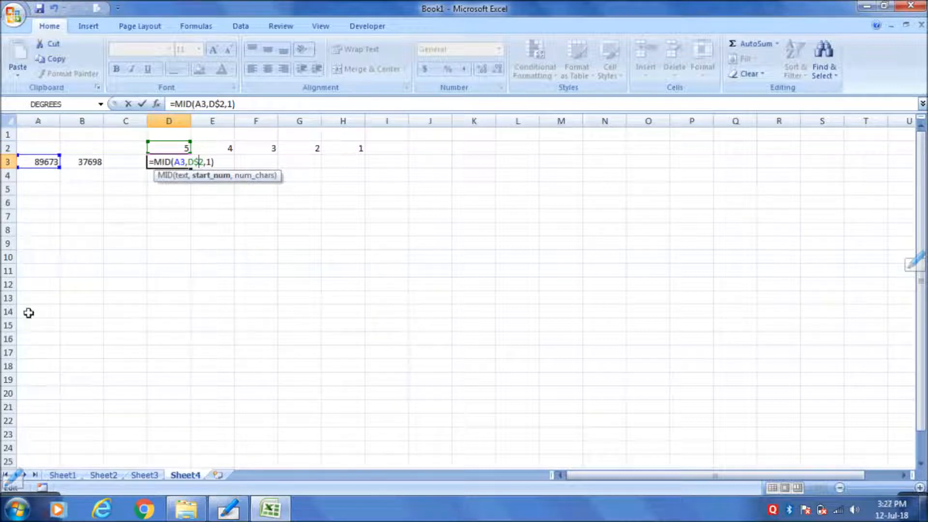
key("Left")
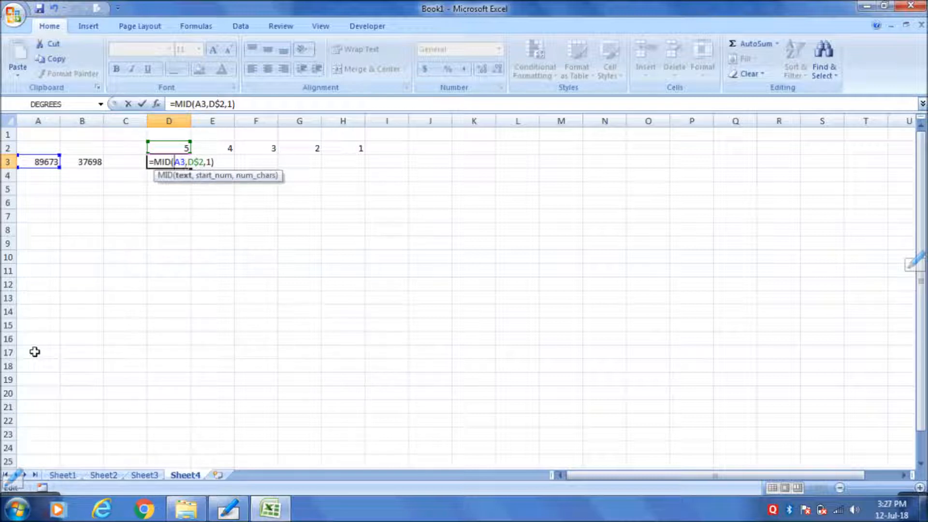
key("F4")
key("Return")
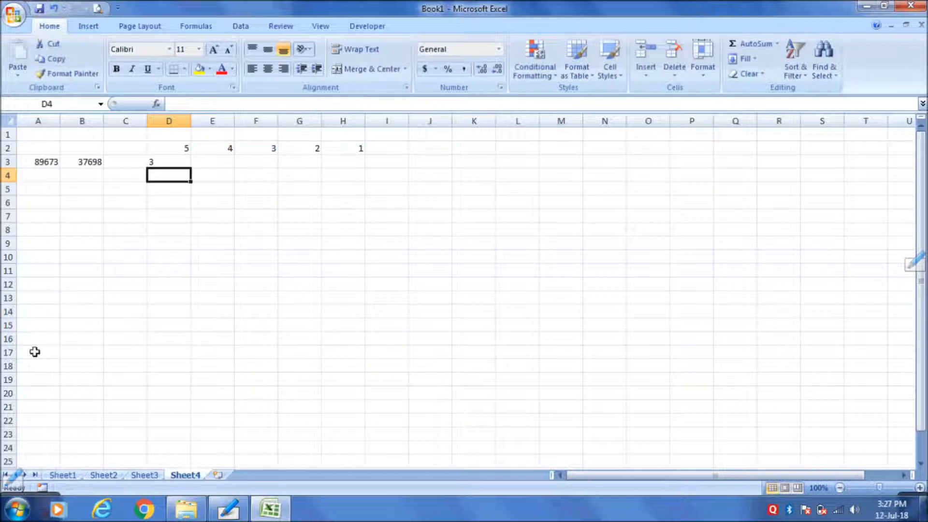
Copy the MID formula from D3 across cells E3 to H3
key("Up")
key("ctrl+c")
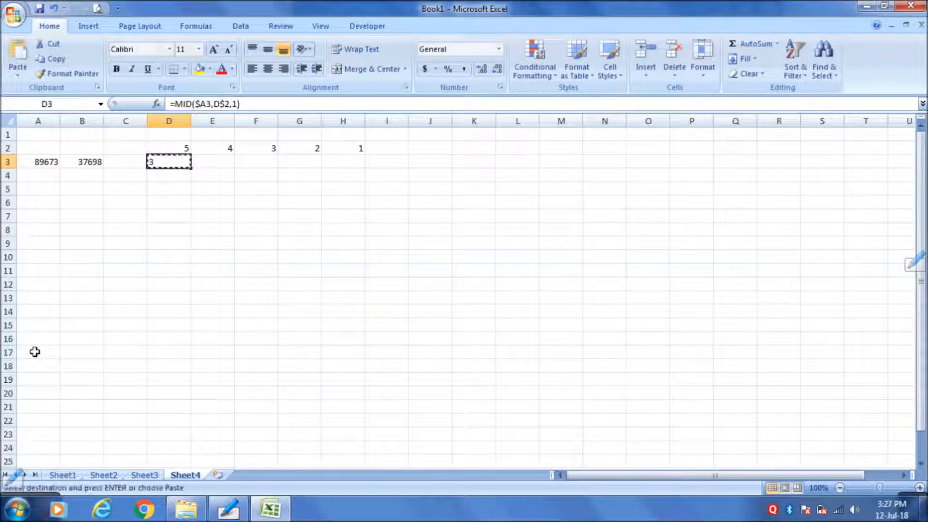
key("Right")
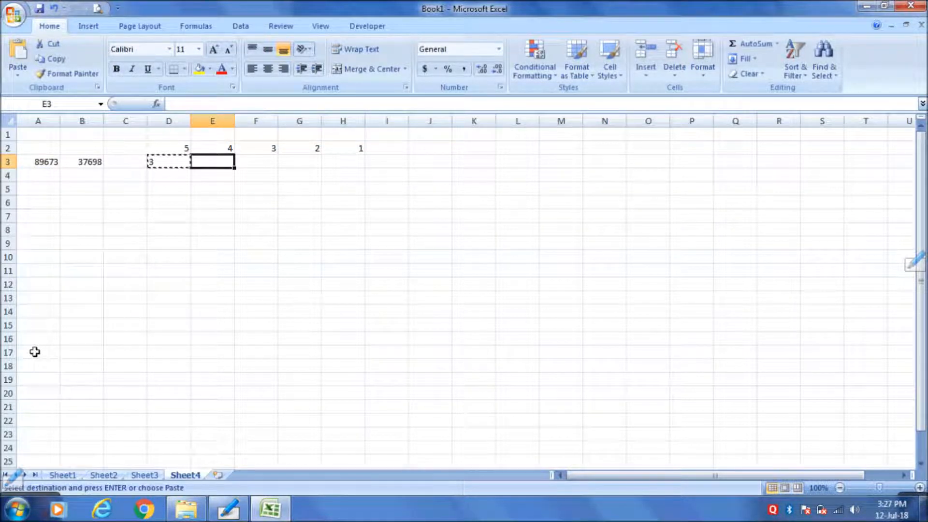
key("shift+Right")
key("shift+Right")
key("shift+Right")
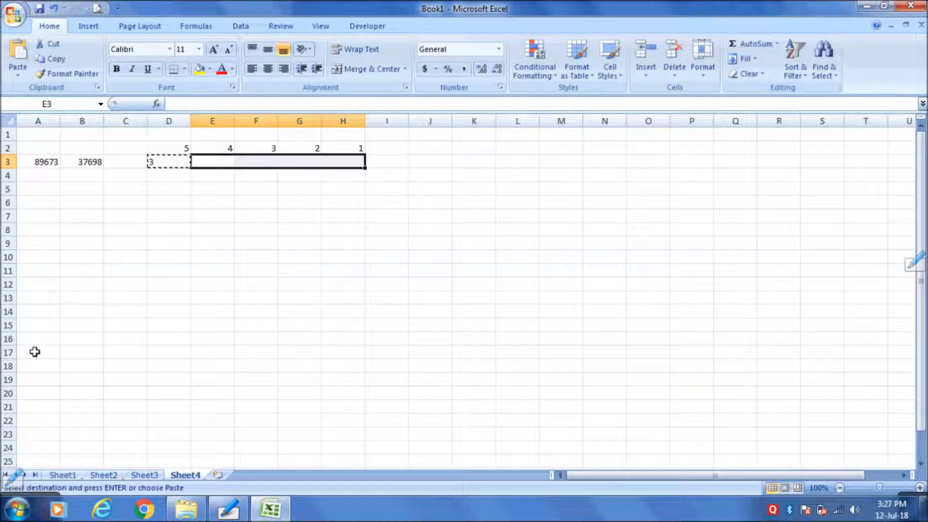
key("ctrl+v")
left_click(177, 237)
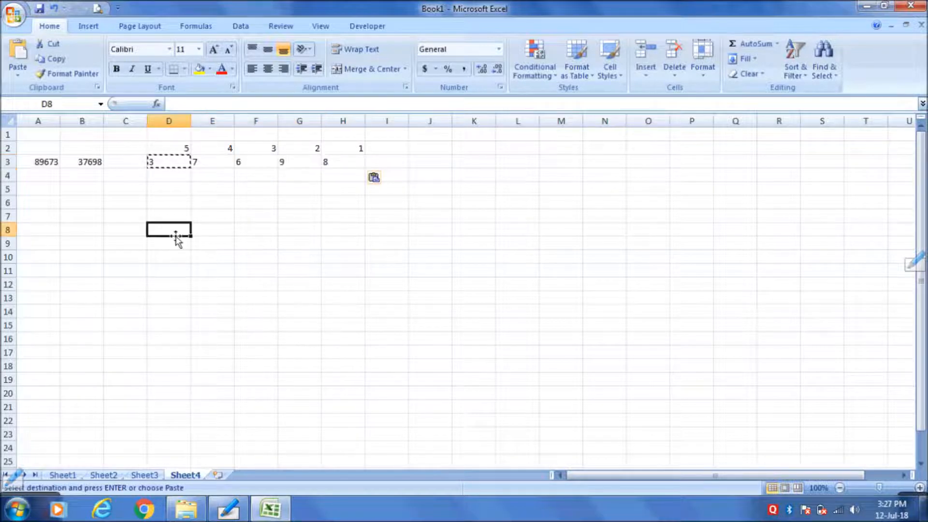
left_click(211, 170)
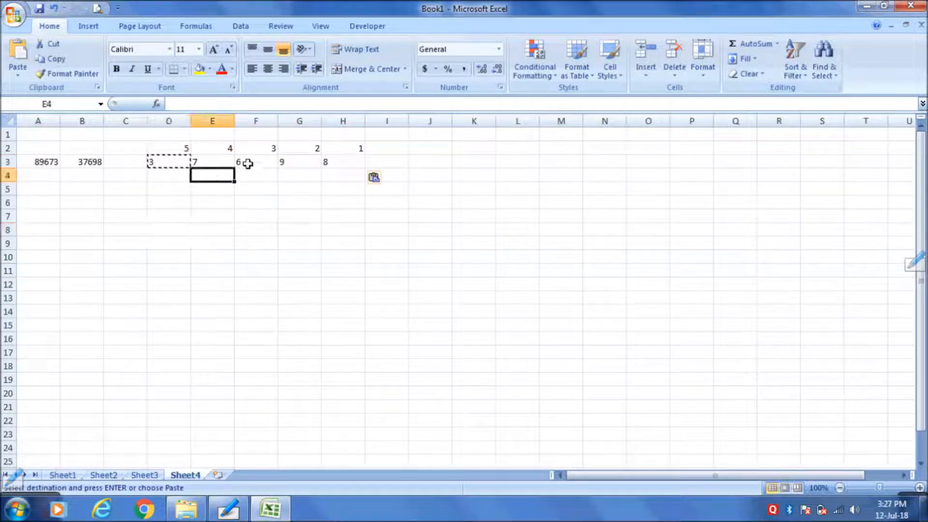
left_click(213, 160)
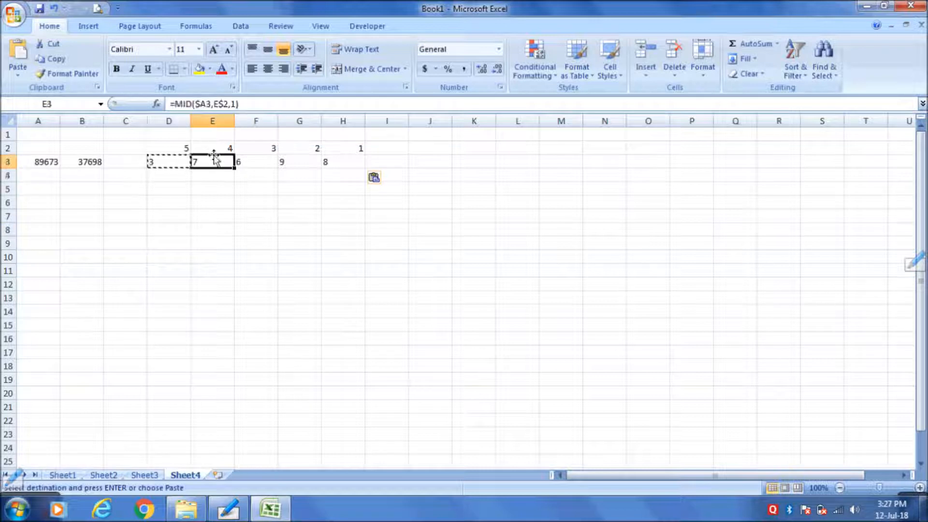
left_click(254, 174)
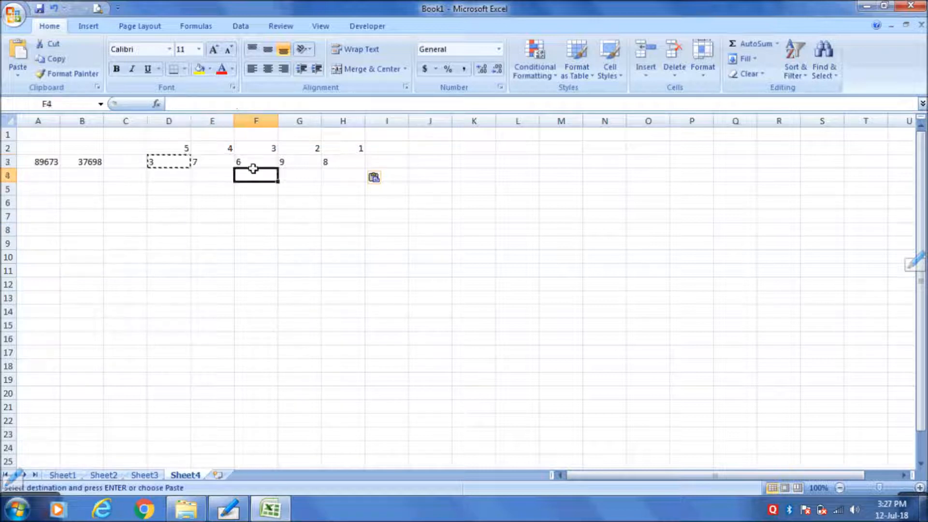
Join the extracted digits from D3 to H3 in cell I3 with the formula =+D3&E3&F3&G3&H3
left_click(310, 166)
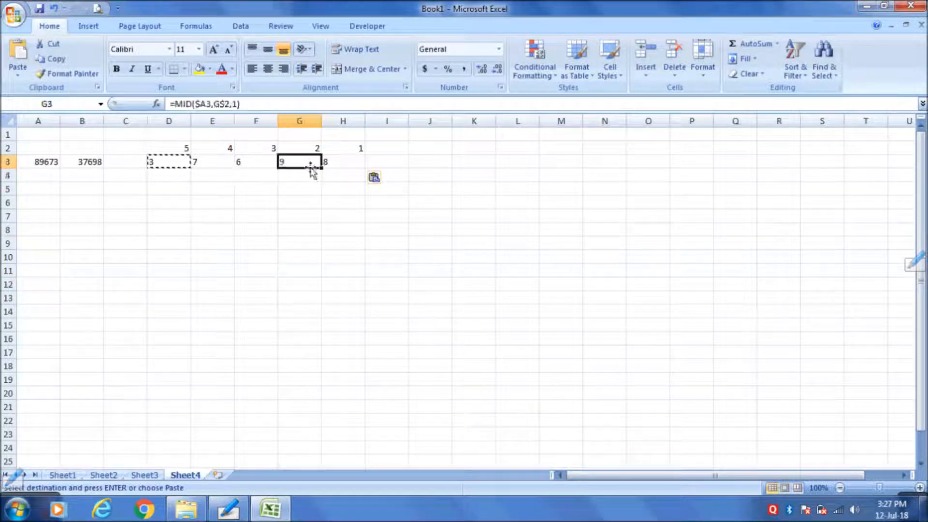
left_click(353, 157)
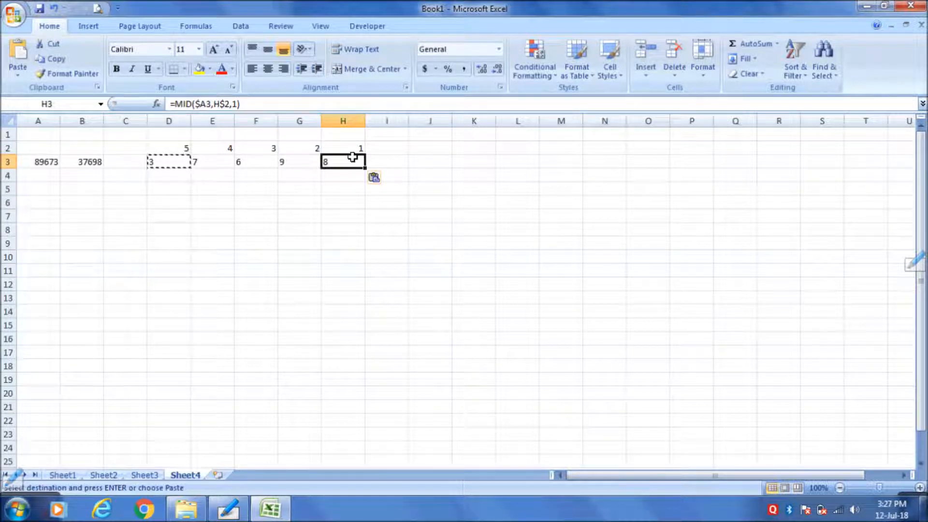
key("Right")
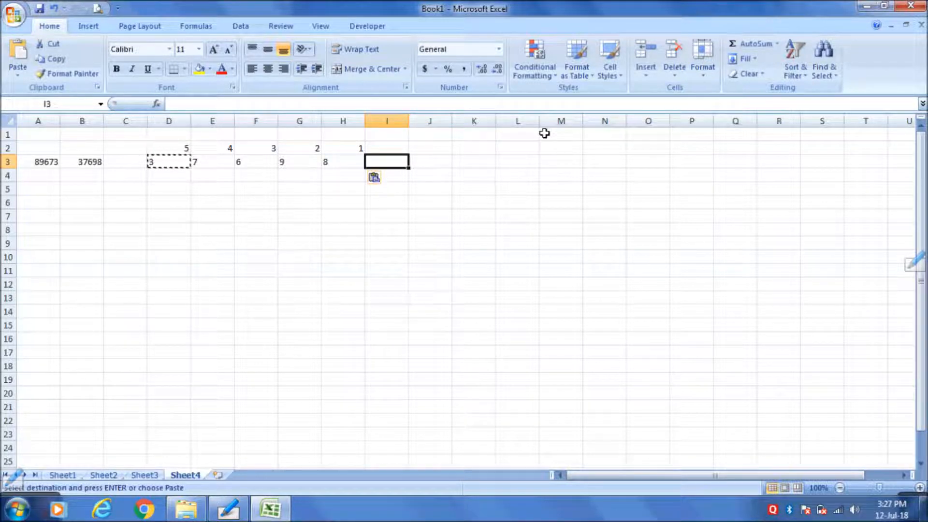
type("+")
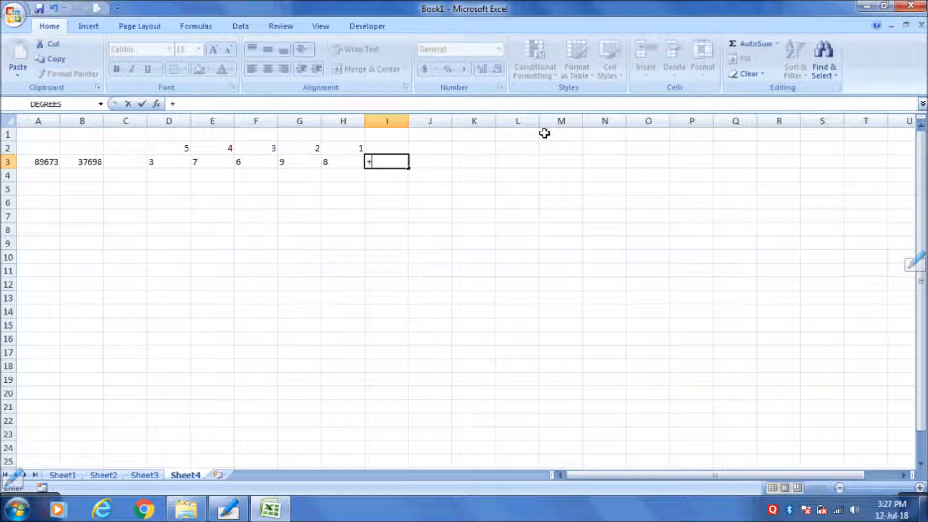
left_click(149, 164)
type("&")
left_click(217, 163)
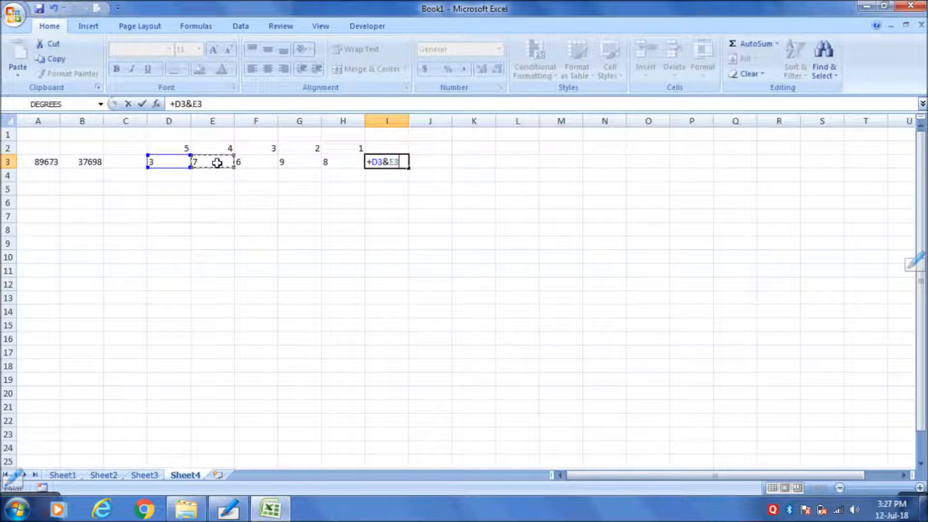
type("&")
left_click(248, 164)
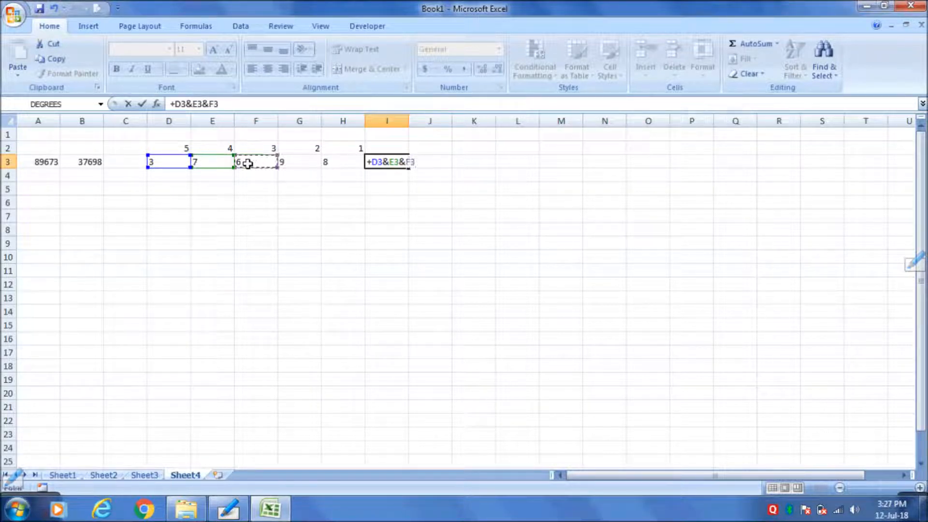
type("&")
left_click(289, 163)
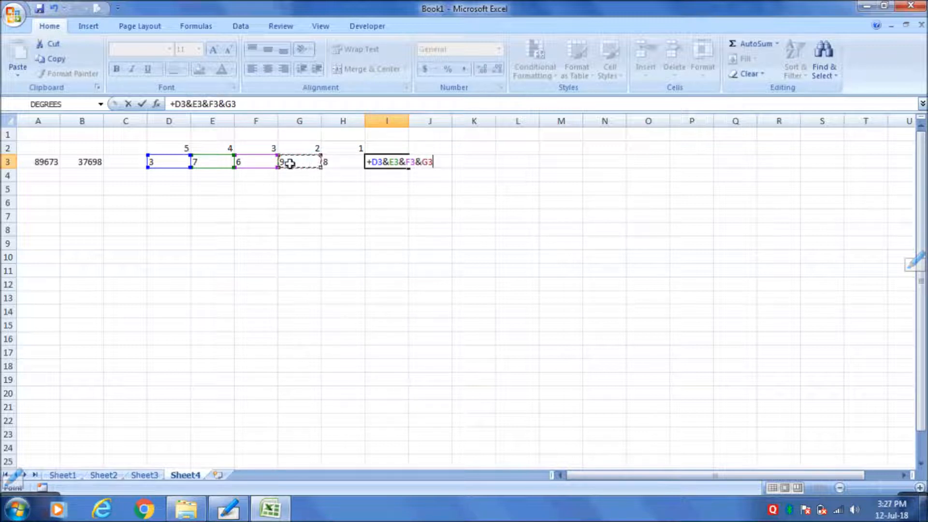
type("&")
left_click(344, 165)
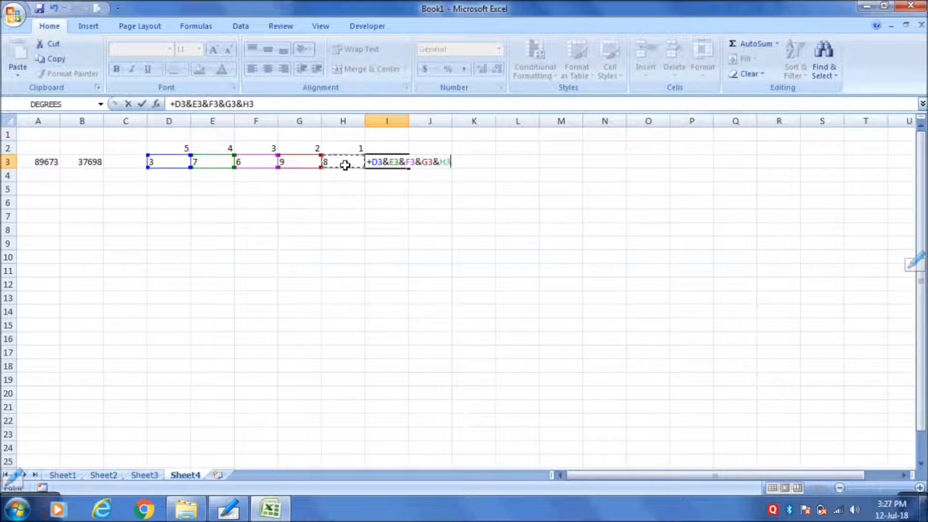
key("Return")
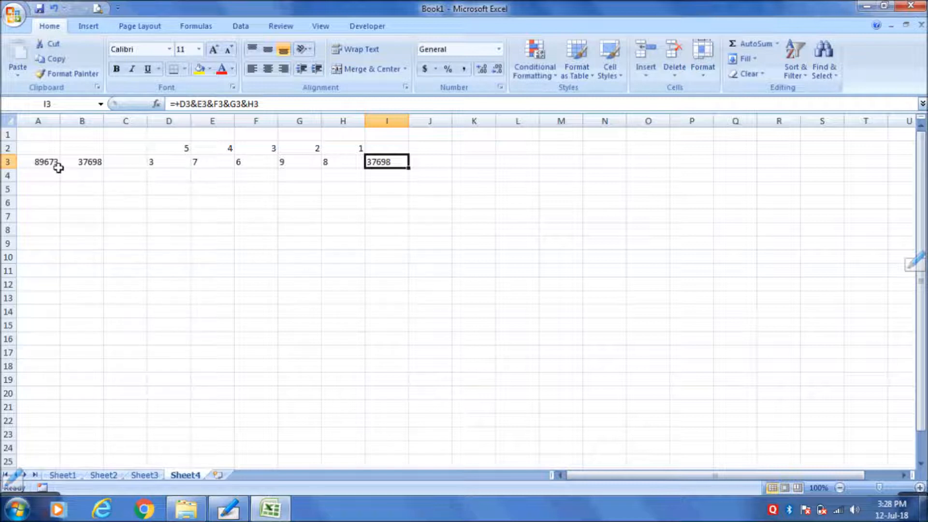
Replace the number in cell A3 with the text abcde to test the reversal on letters
left_click(58, 168)
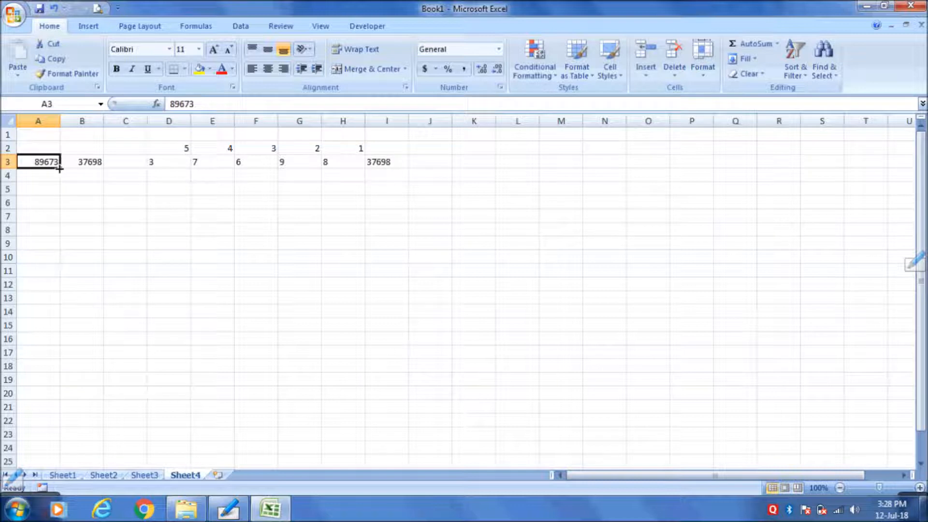
type("ab")
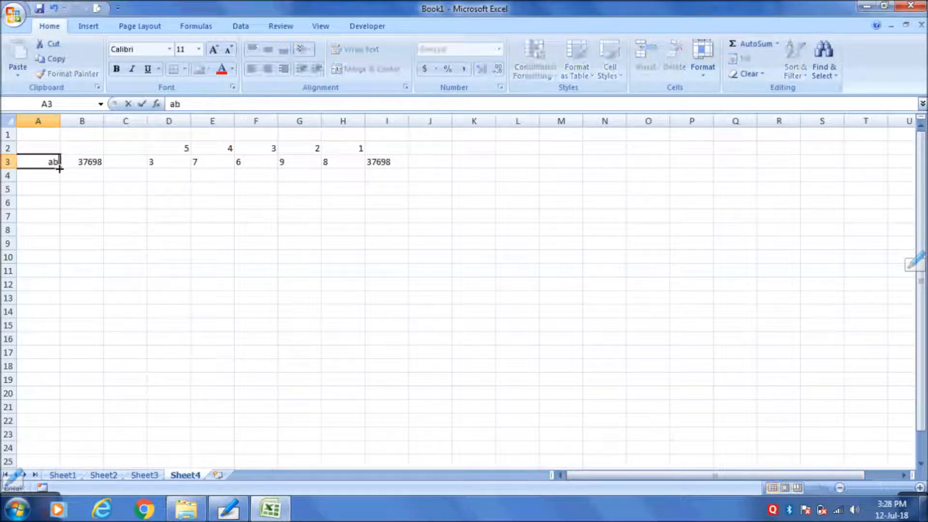
type("cd")
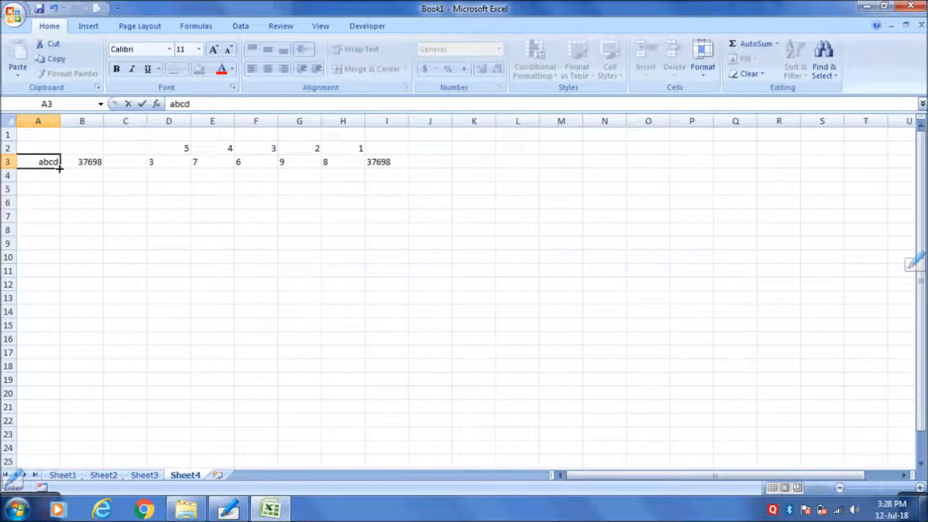
type("e")
key("Return")
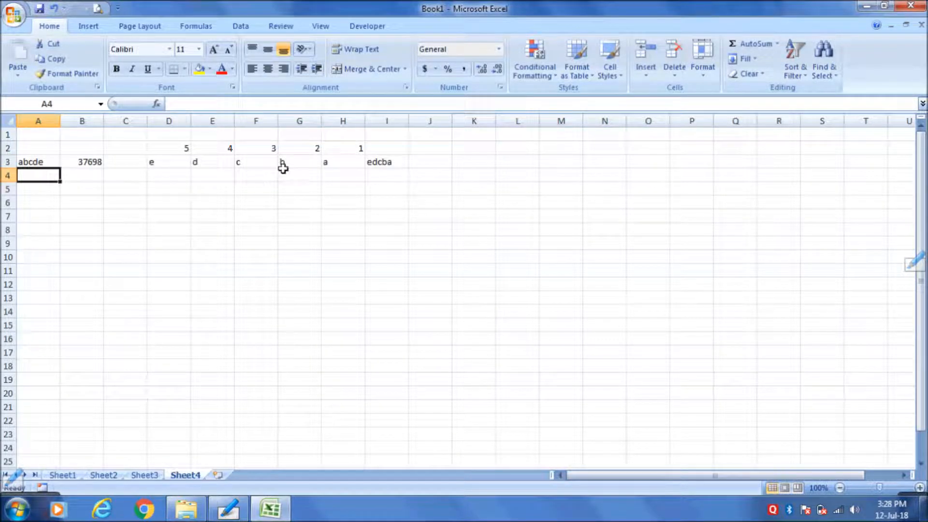
left_click(394, 167)
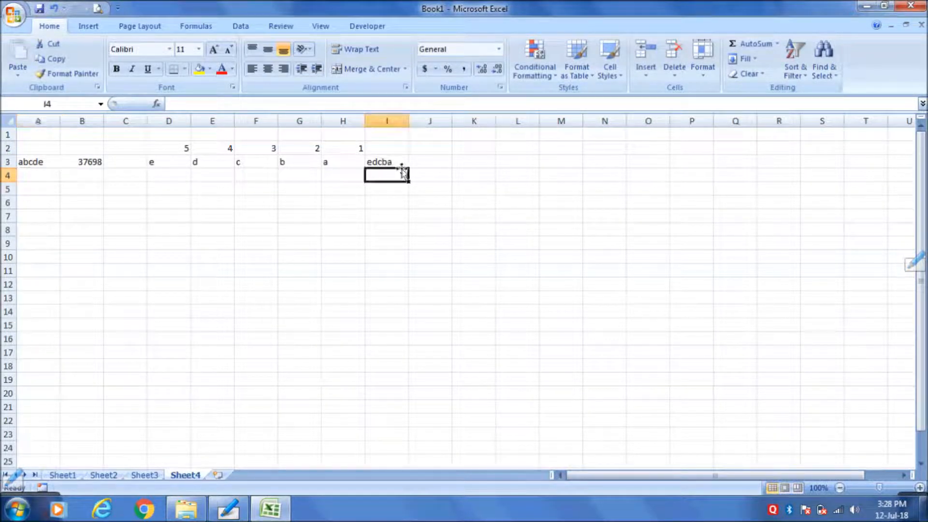
Set cell A3 to abc58 to test mixed letters and digits, and check the reversed result in I3
left_click(35, 165)
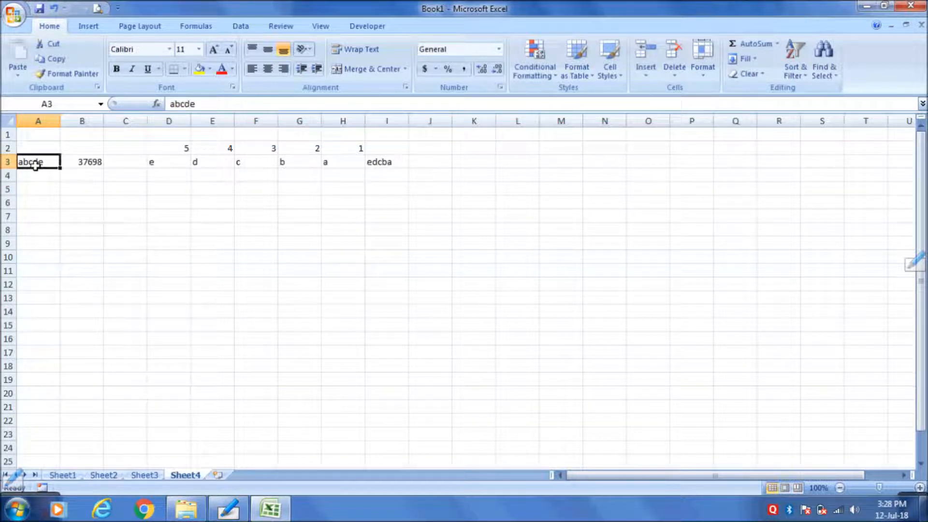
type("abc")
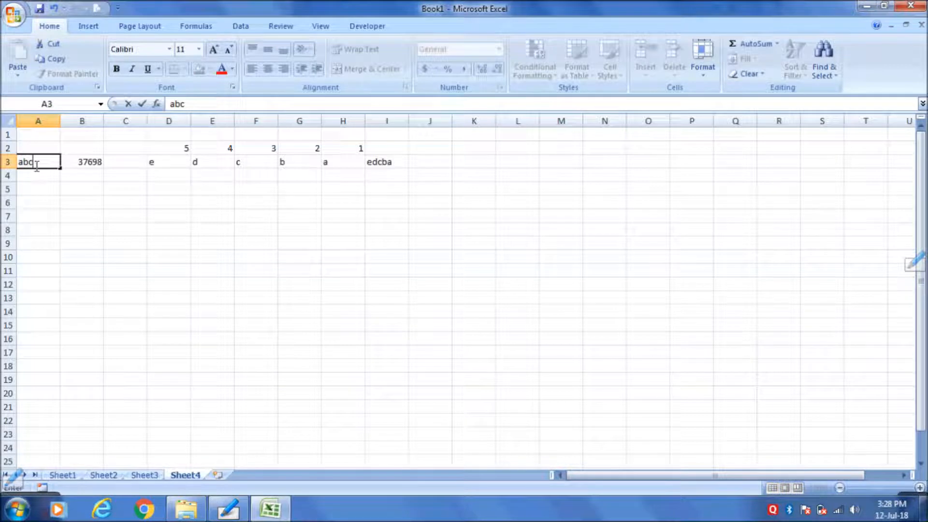
type("58")
key("Return")
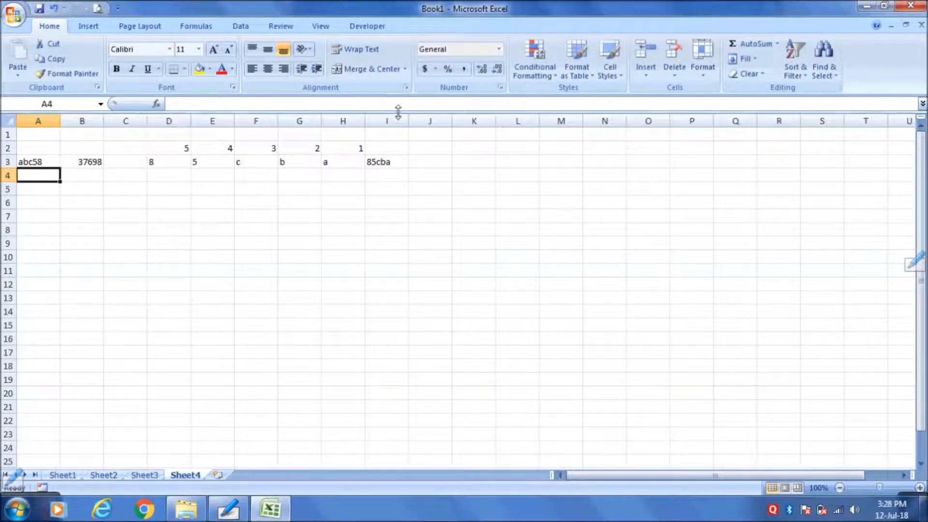
left_click(376, 168)
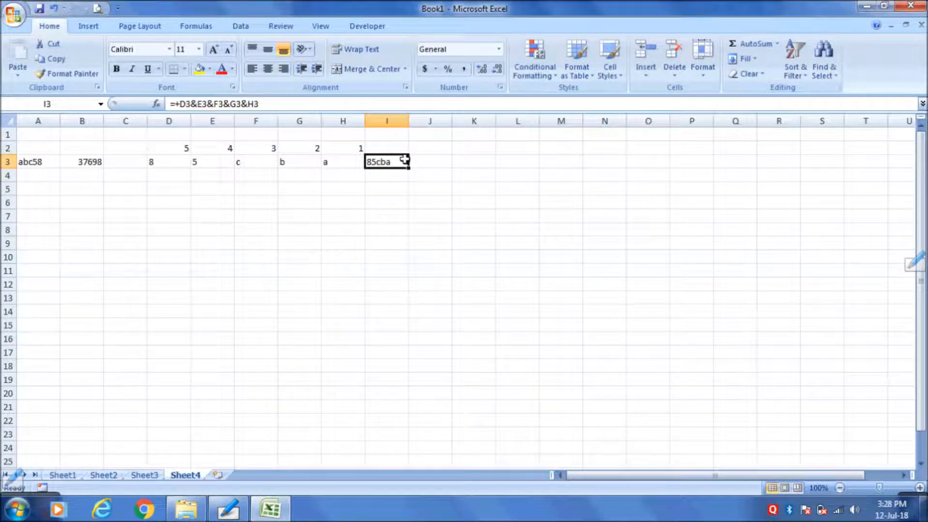
Enter the heading D/M/Y in cell K1 and the date 23-10-2050 below it in K2
key("Right")
key("Right")
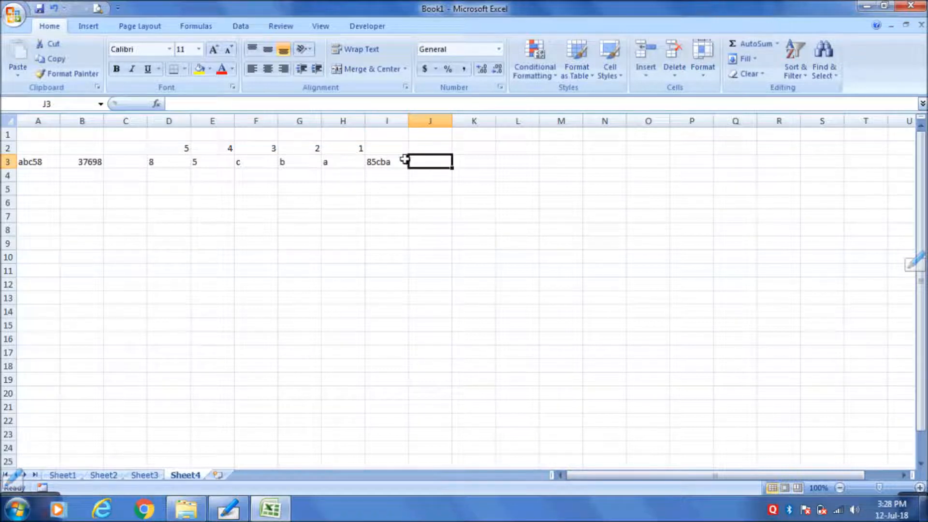
key("Up")
key("Up")
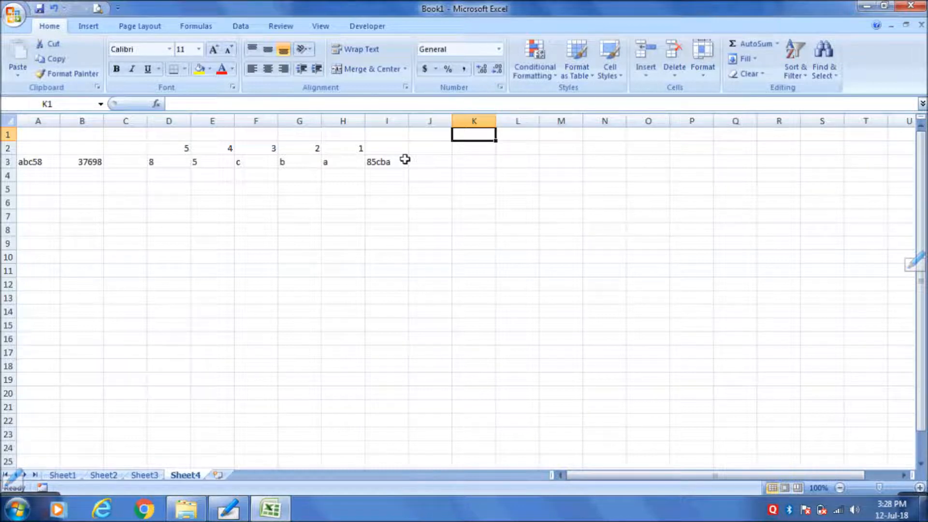
type("D")
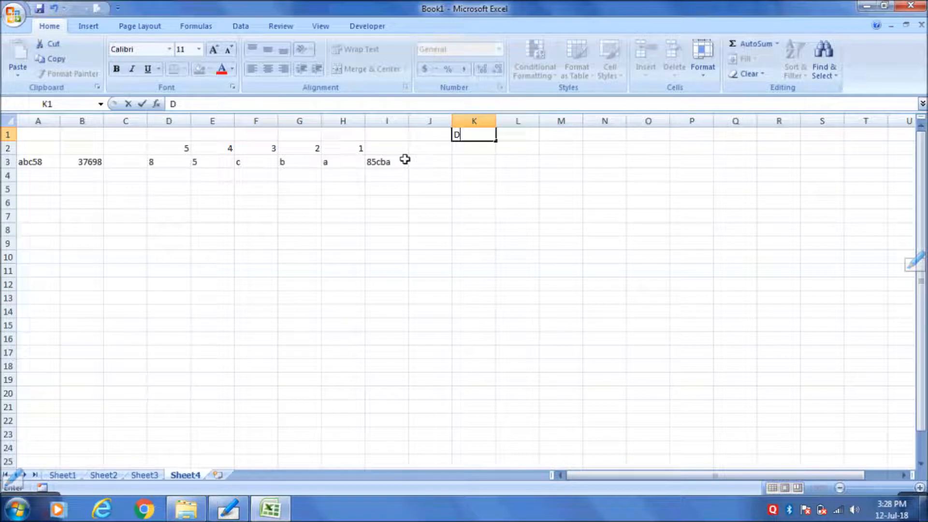
type("/M/Y")
key("Return")
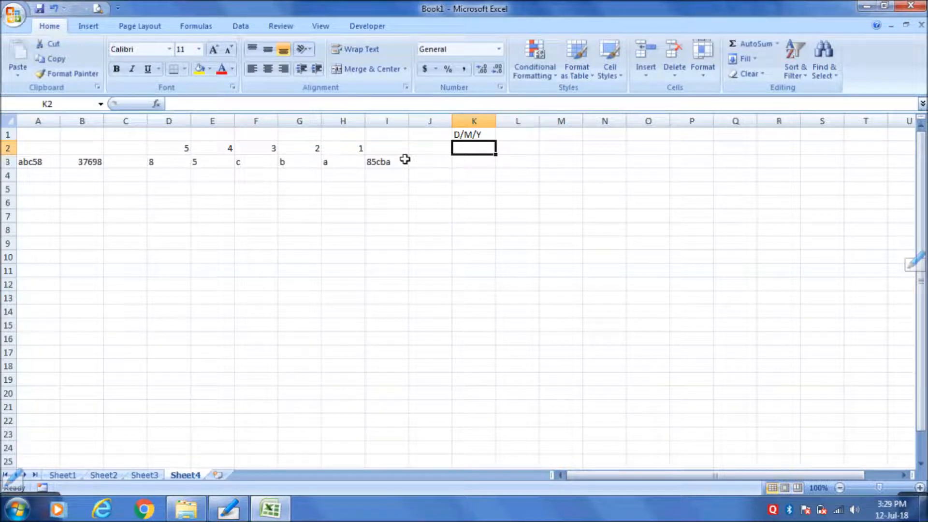
type("23-10-2050")
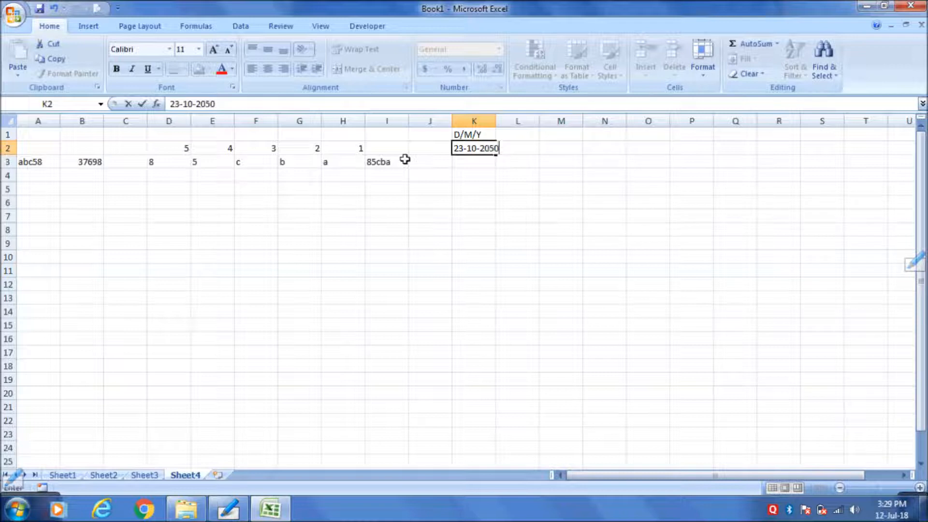
key("Return")
Enter the heading M/D/Y in cell L1 and the date 10-23-2050 below it in L2
key("Up")
key("Up")
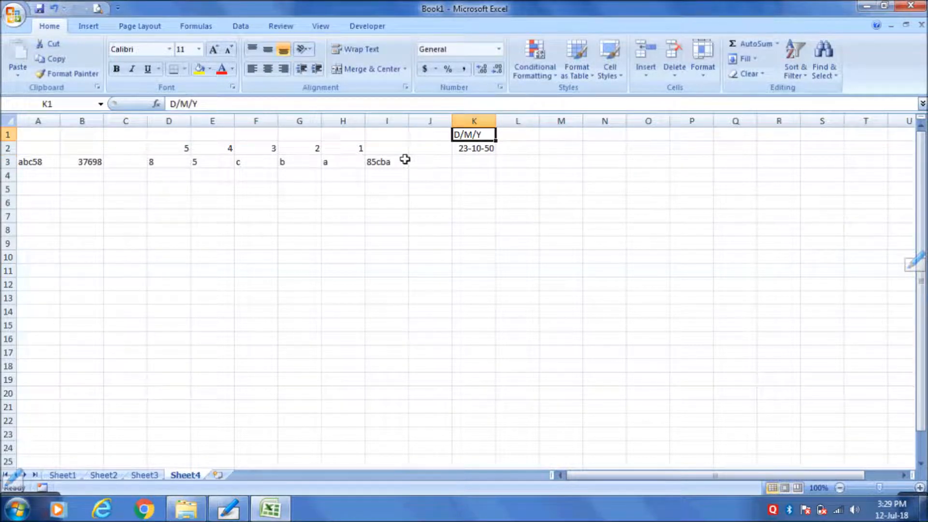
key("Right")
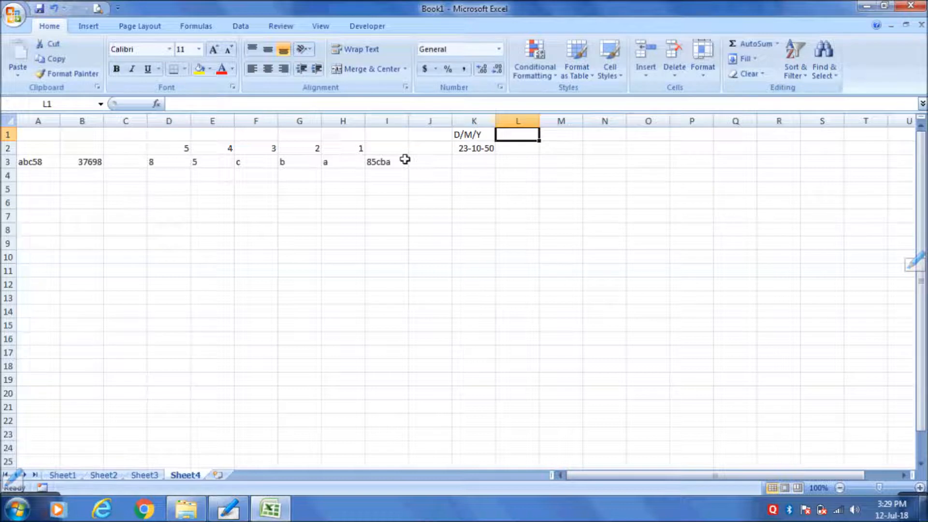
type("M")
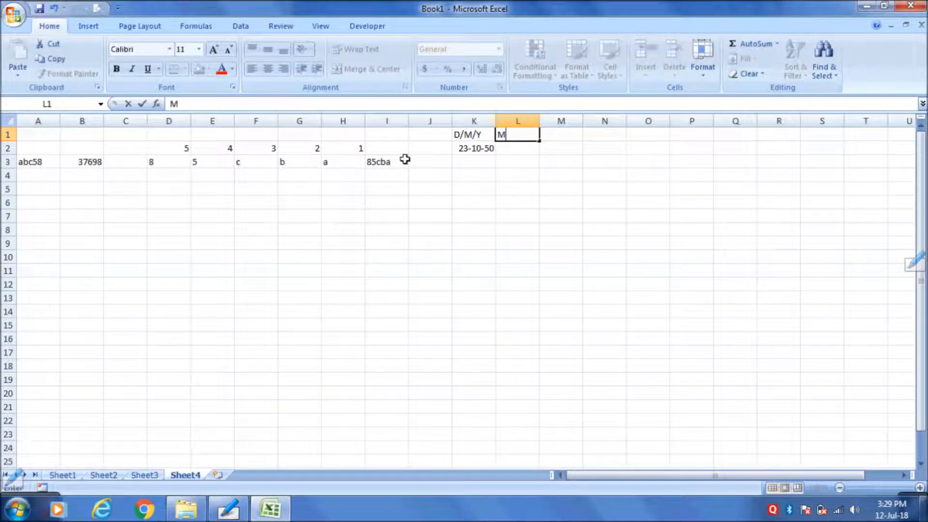
type("/D/Y")
key("Return")
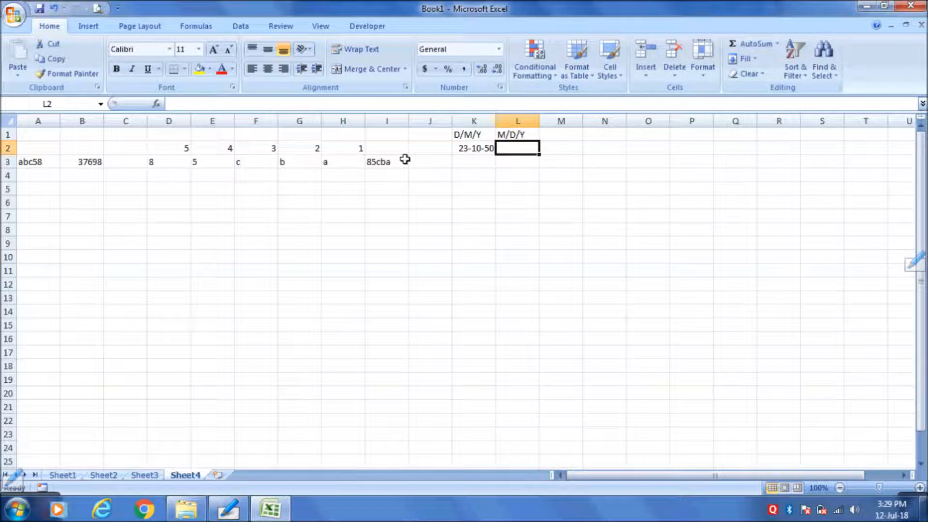
type("10")
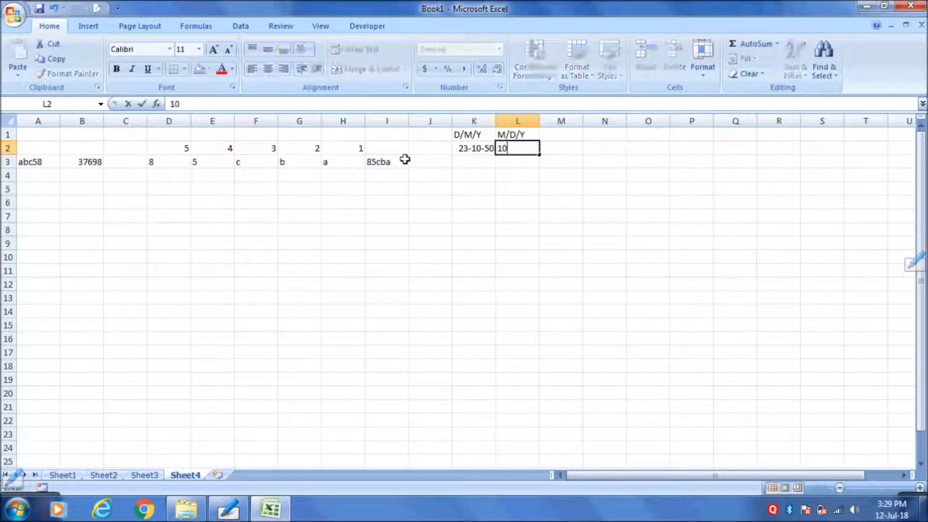
type("-23-2050")
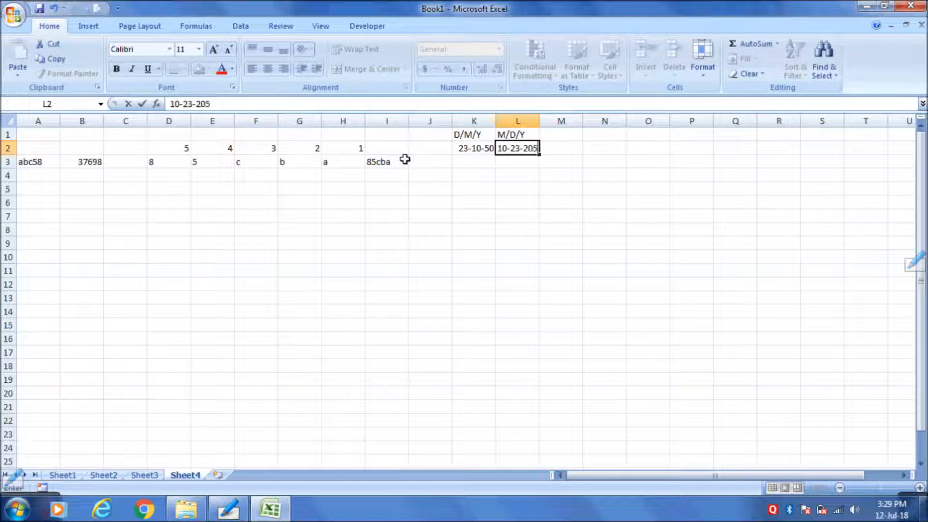
key("Return")
Enter the date as the unseparated year-month-day number 20501023 in cell K5
key("Return")
key("Return")
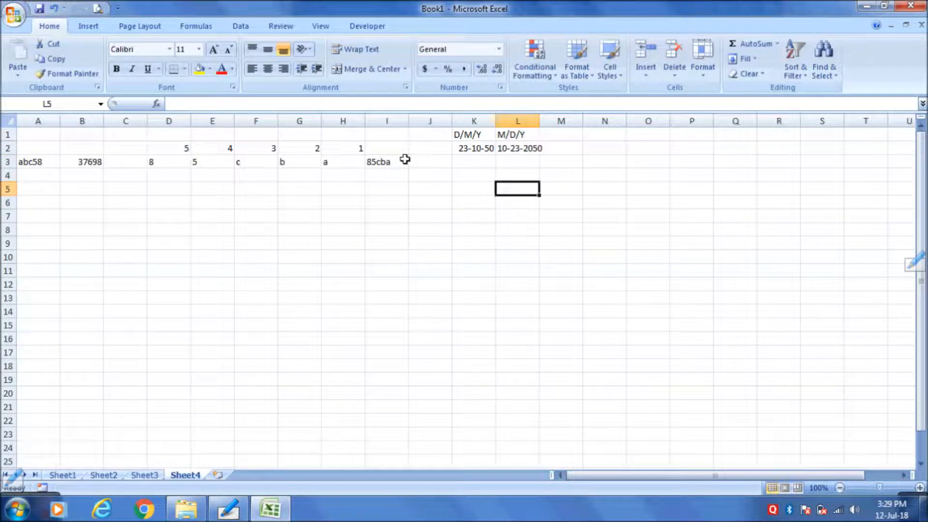
key("Left")
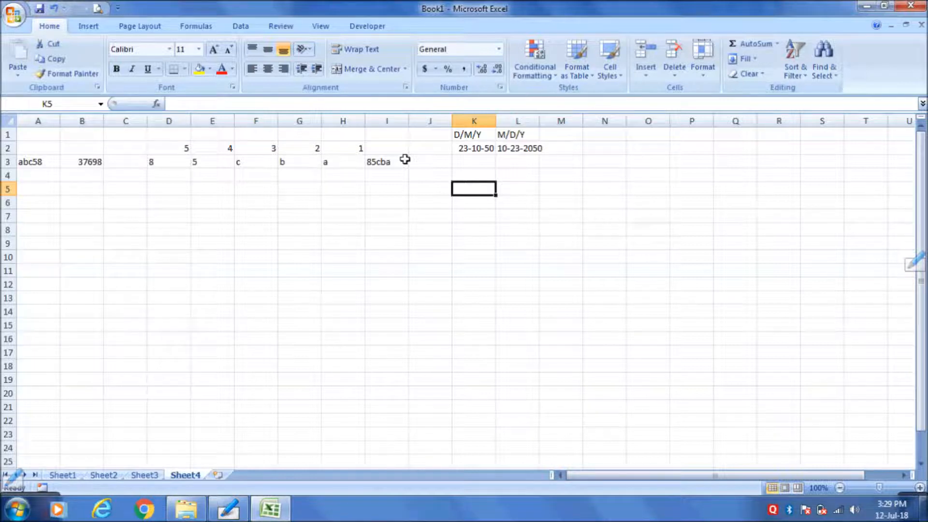
type("2")
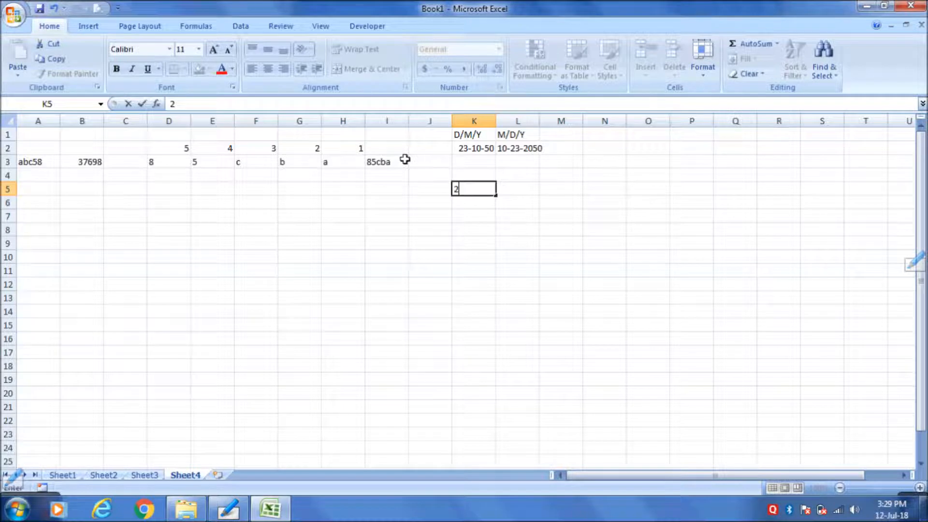
type("0501023")
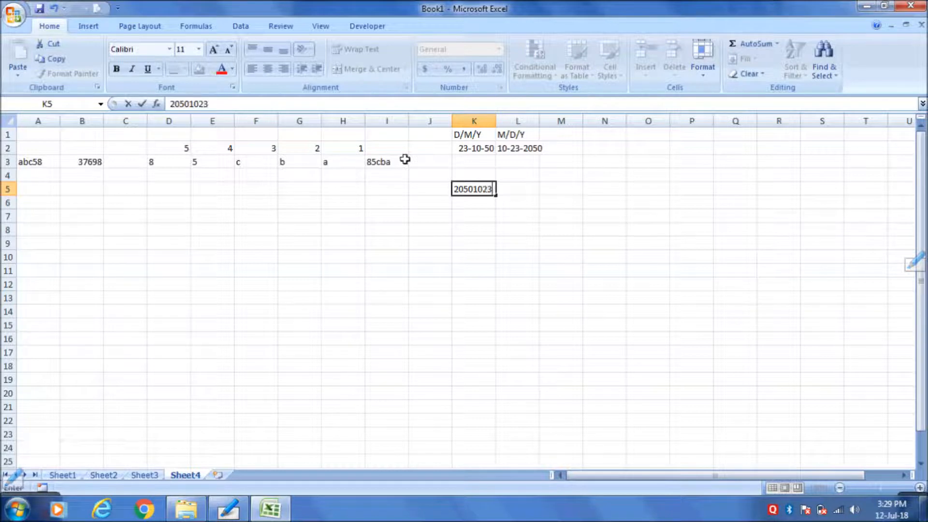
key("Return")
key("Up")
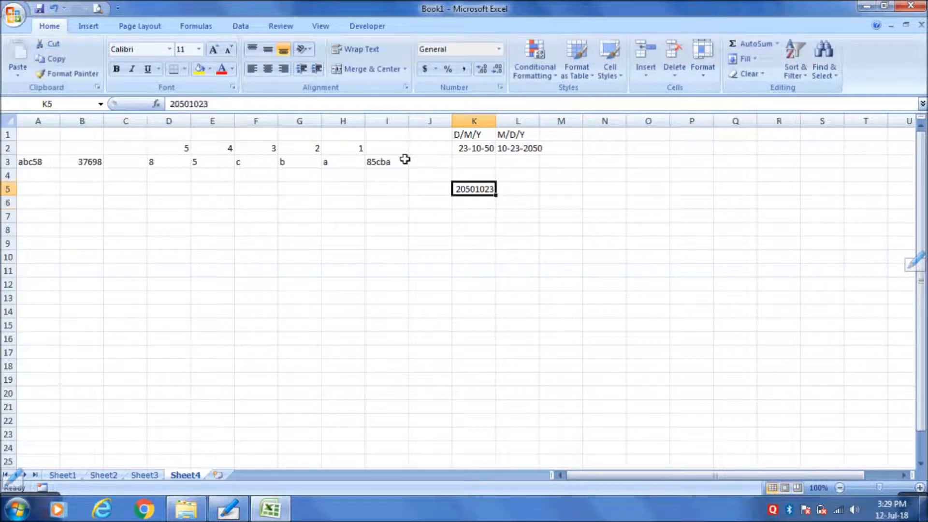
key("Up")
key("Right")
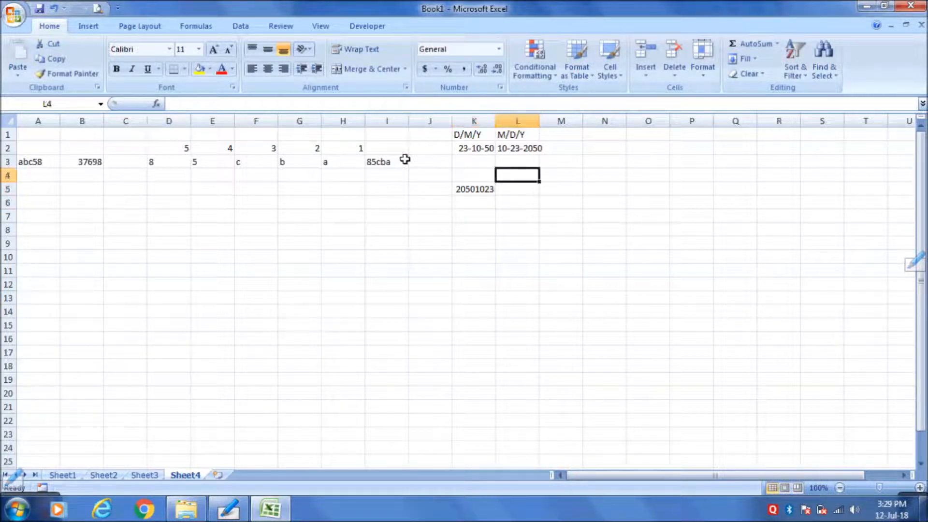
Compare the dates in K2 and L2 with the unseparated number in K5 to locate its day, month and year digits
left_click(472, 186)
left_click(470, 157)
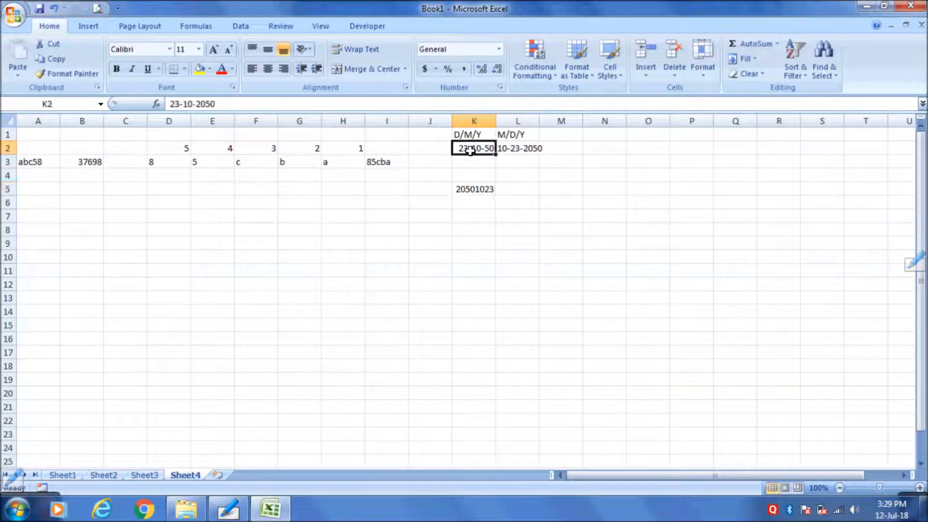
left_click(479, 194)
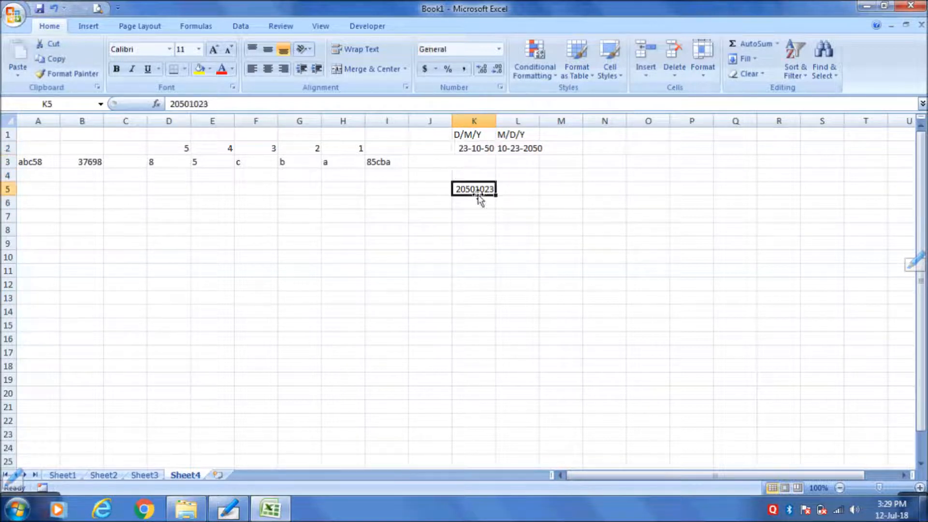
left_click(508, 148)
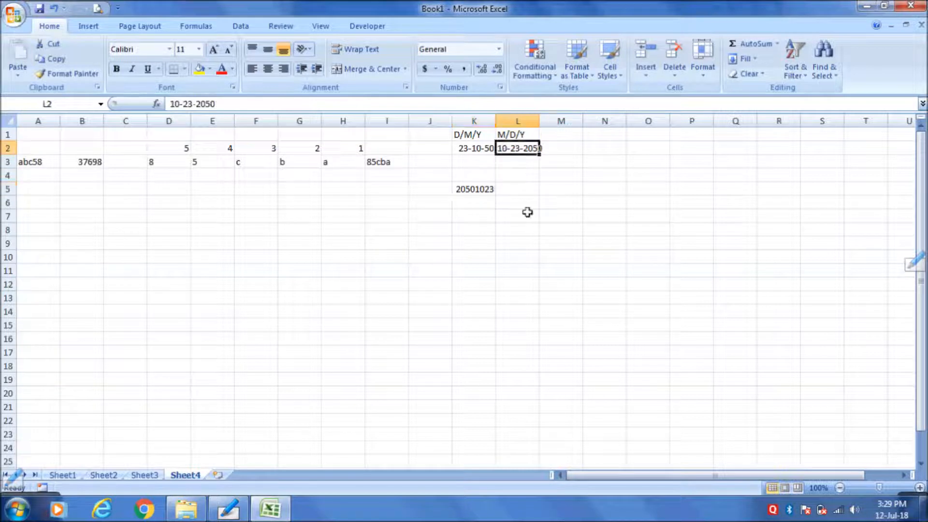
left_click(535, 185)
key("Left")
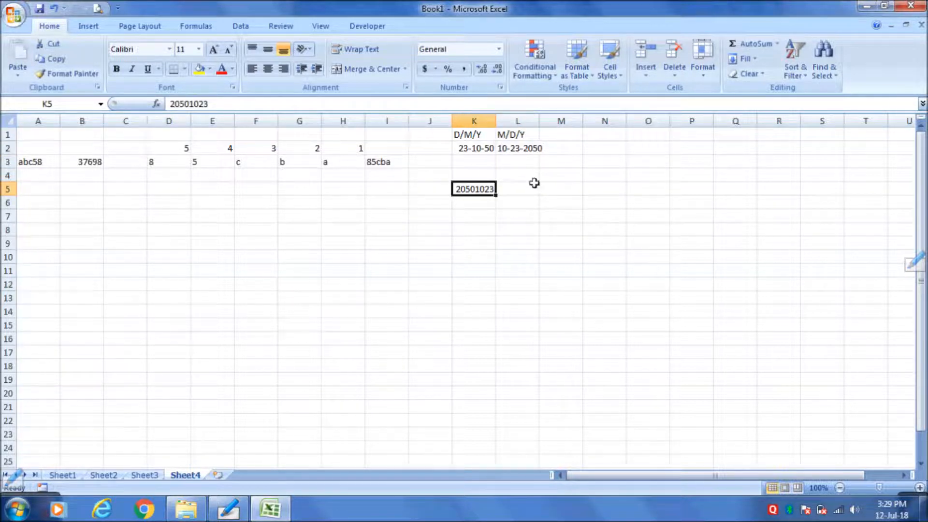
key("Up")
key("Right")
key("Right")
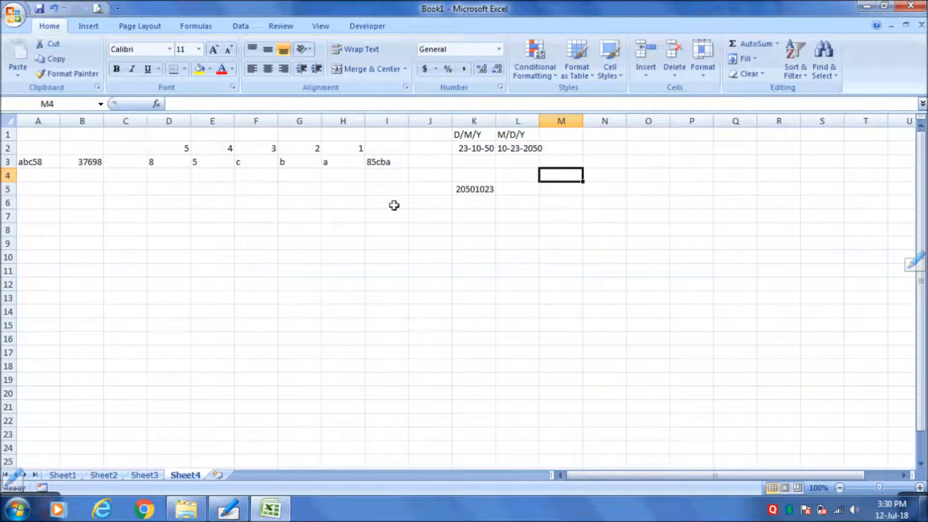
left_click_drag(459, 202, 463, 194)
left_click(463, 192)
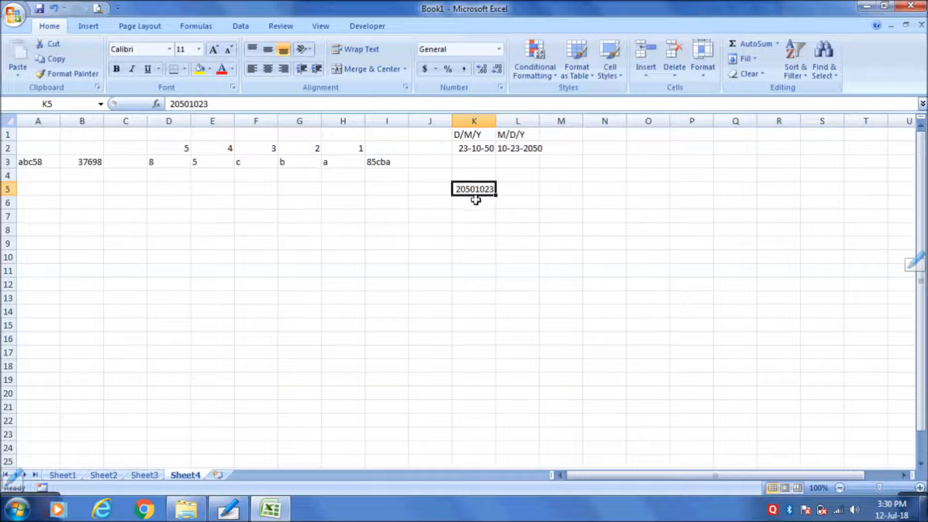
left_click(565, 181)
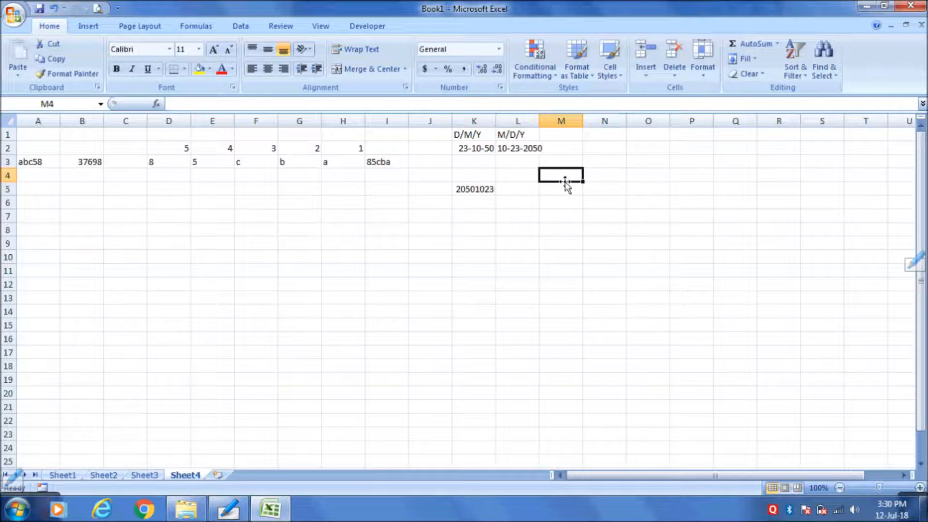
left_click(489, 195)
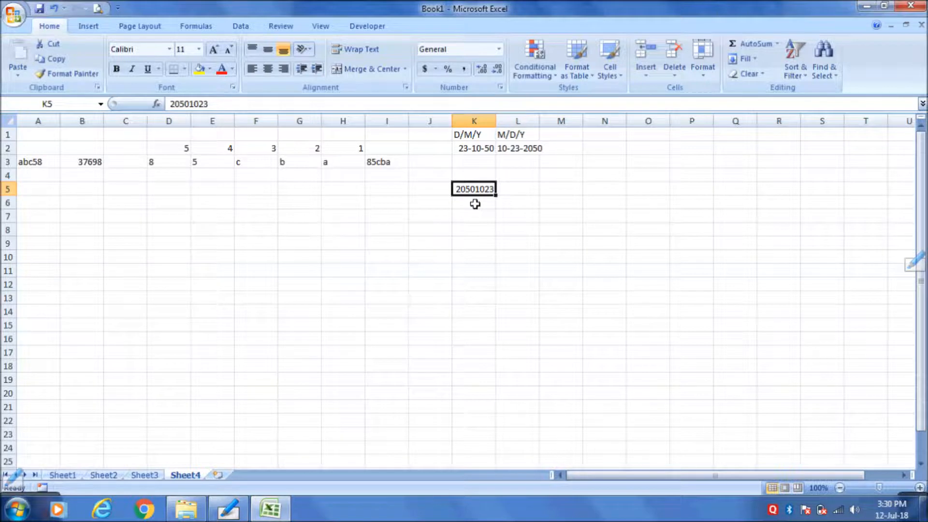
key("Return")
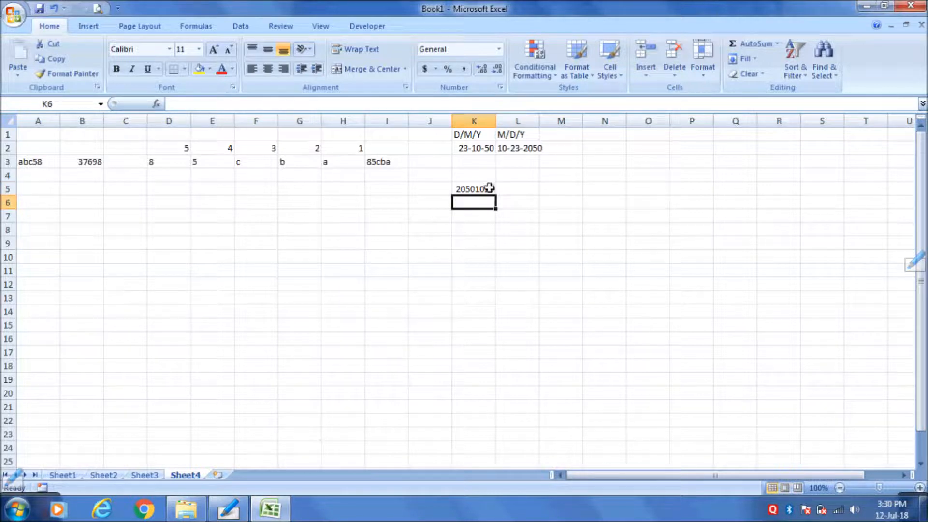
left_click(489, 189)
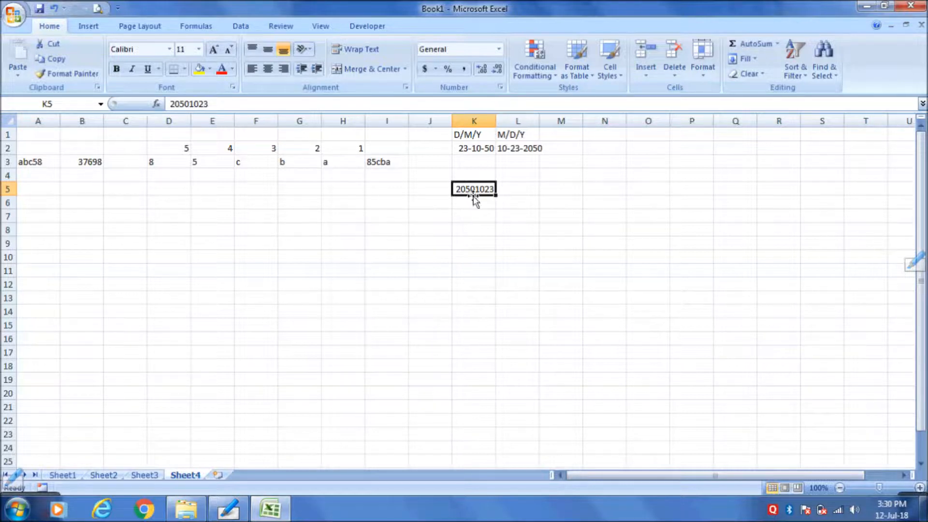
Enter the start positions 7, 5 and 1 in cells M4, N4 and O4
left_click(559, 175)
type("7")
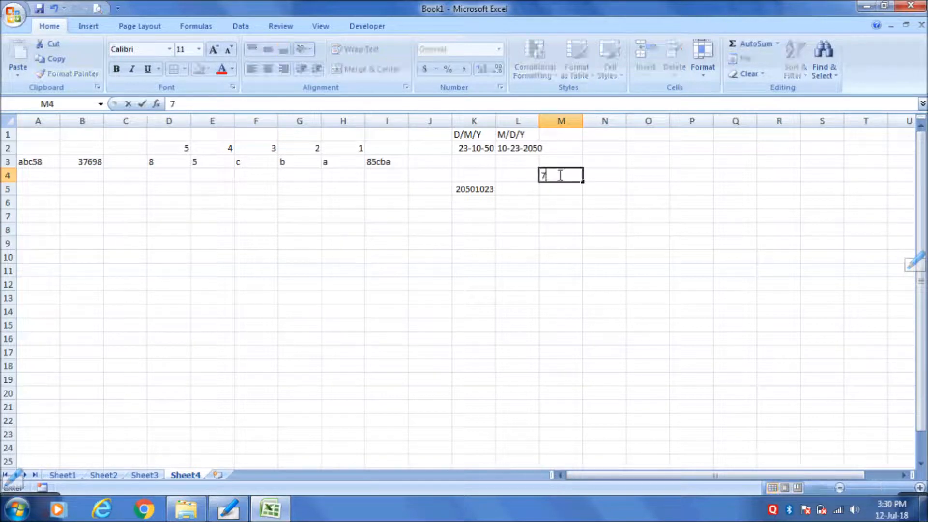
key("Tab")
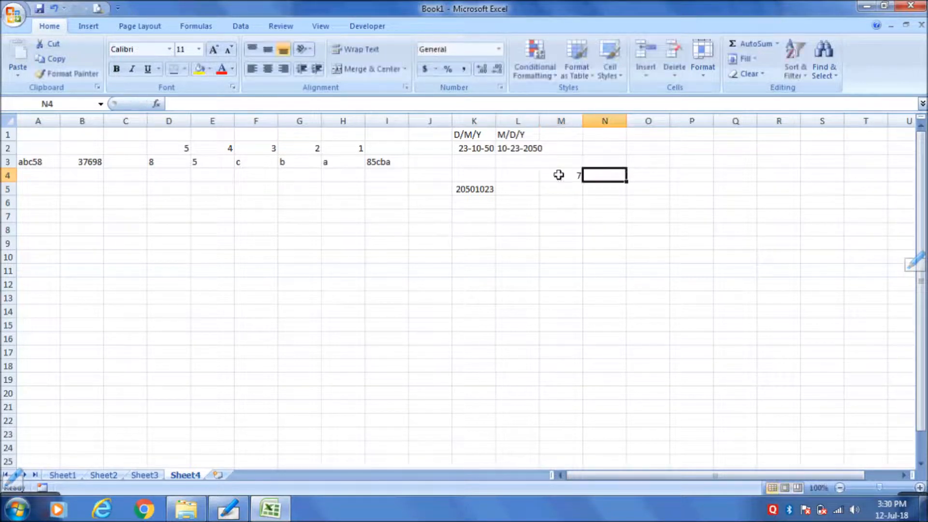
type("5")
key("Tab")
type("1")
key("Return")
Extract the two-digit day from K5 in cell M5 with the formula =MID(K5,M4,2)
key("Left")
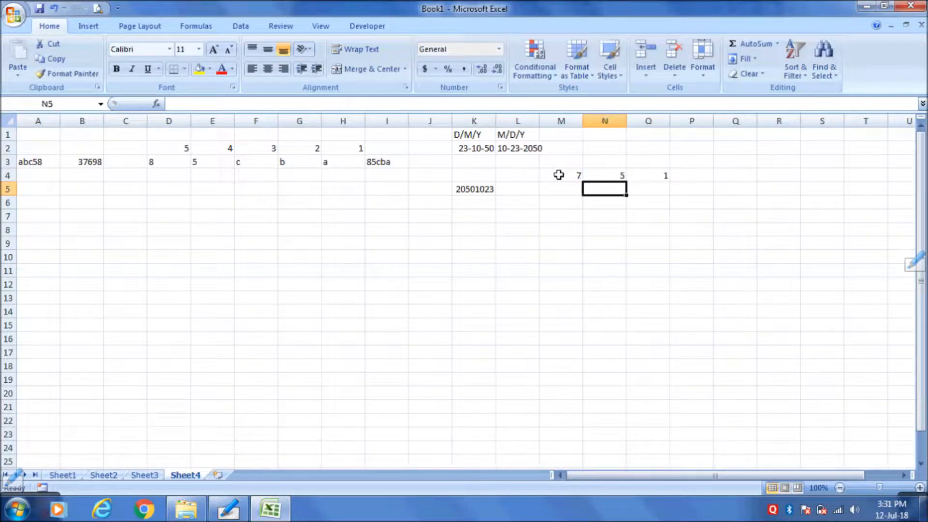
key("Left")
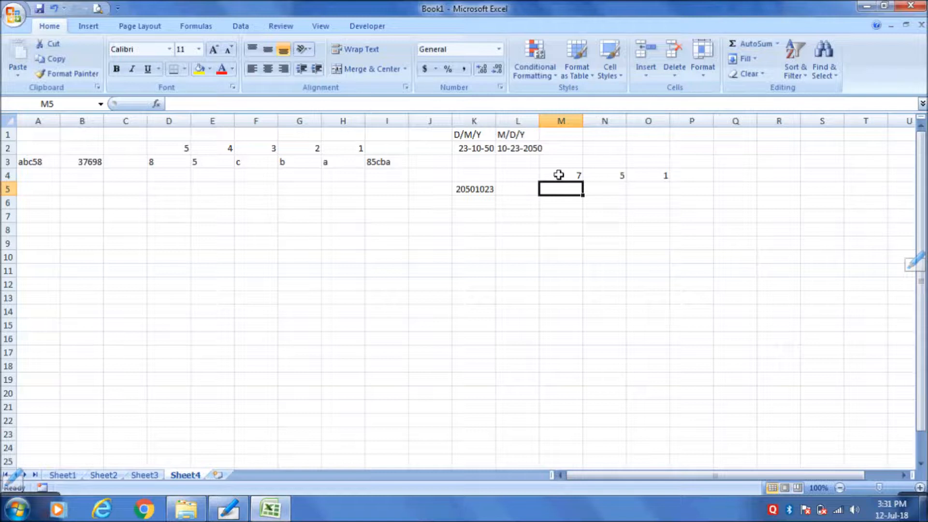
type("=MID")
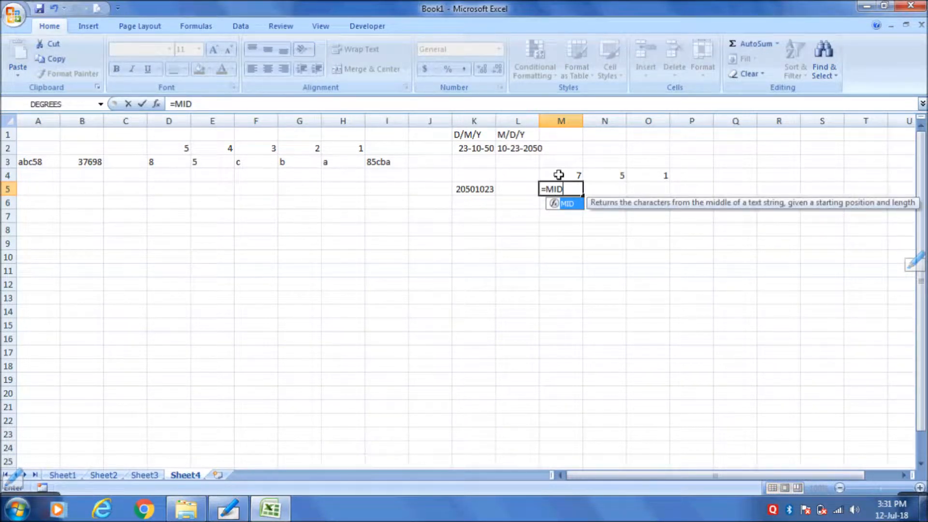
type("(")
left_click(478, 189)
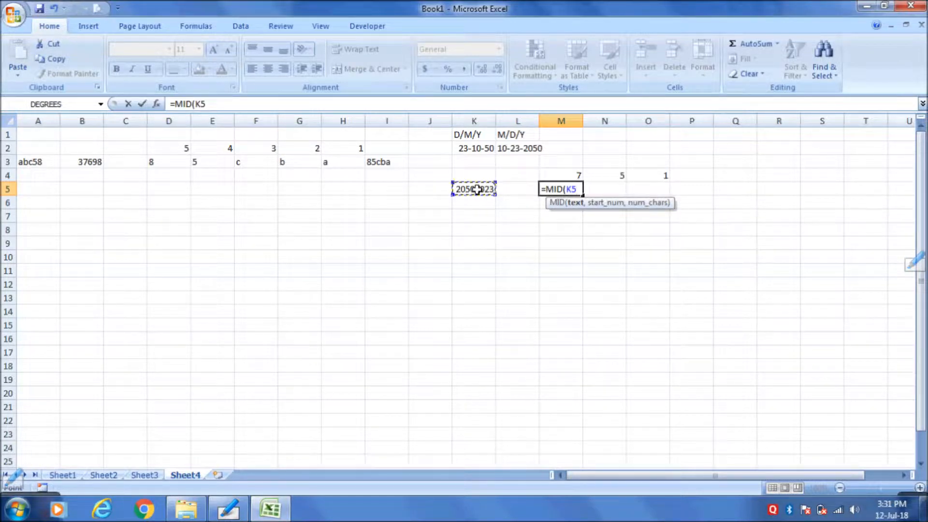
type(",")
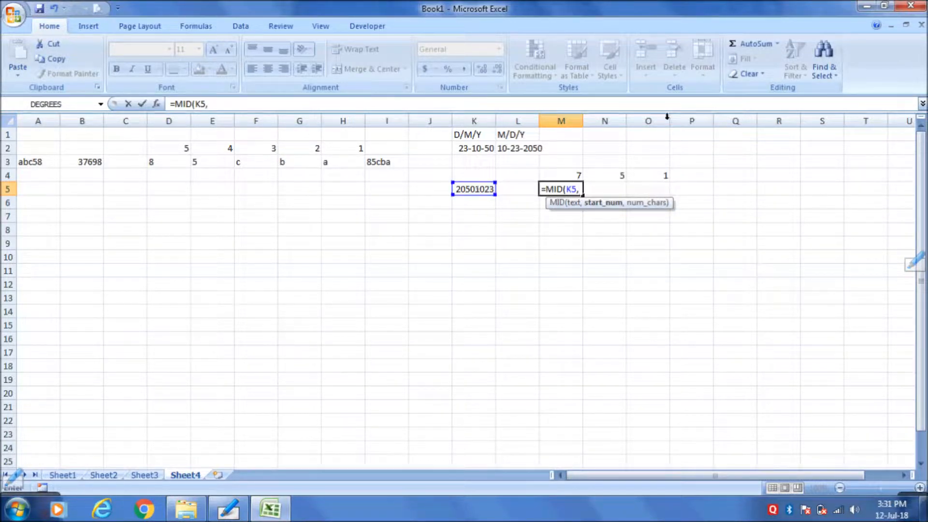
left_click(561, 176)
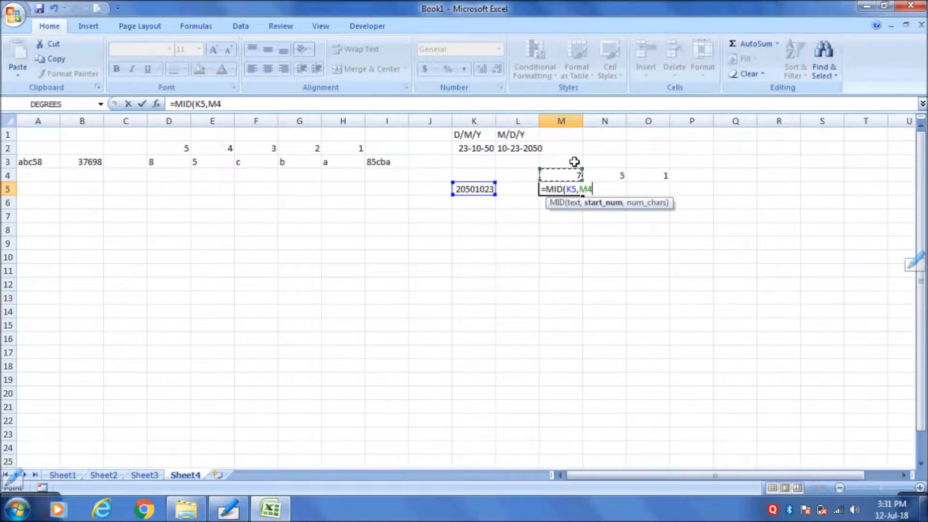
type(",")
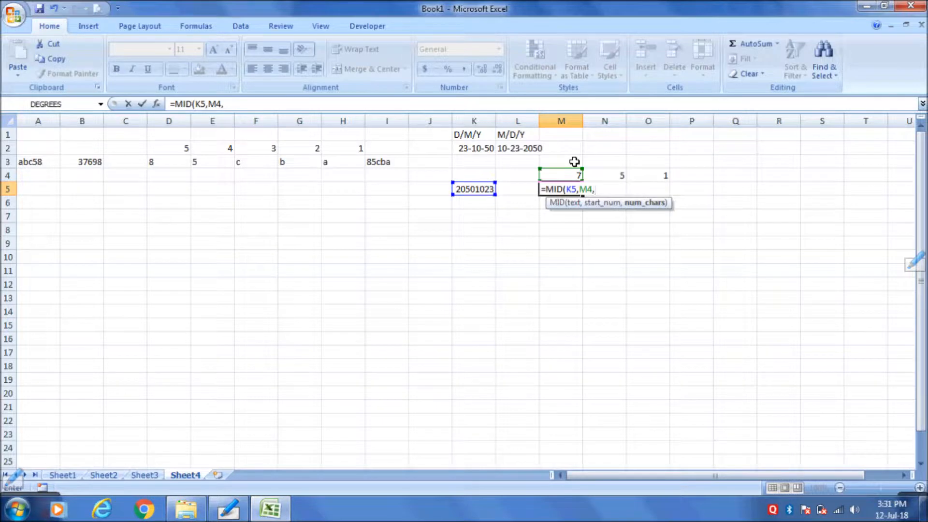
type("2)")
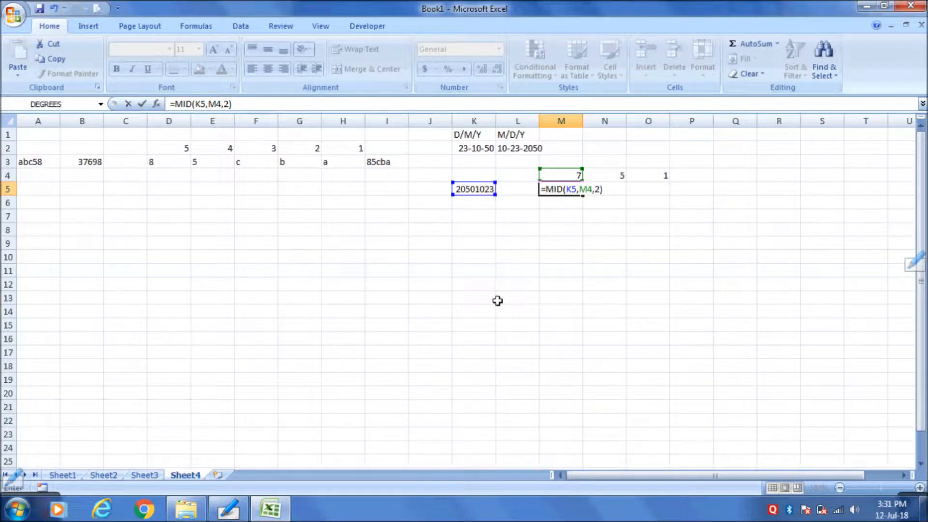
key("Return")
key("Up")
key("Right")
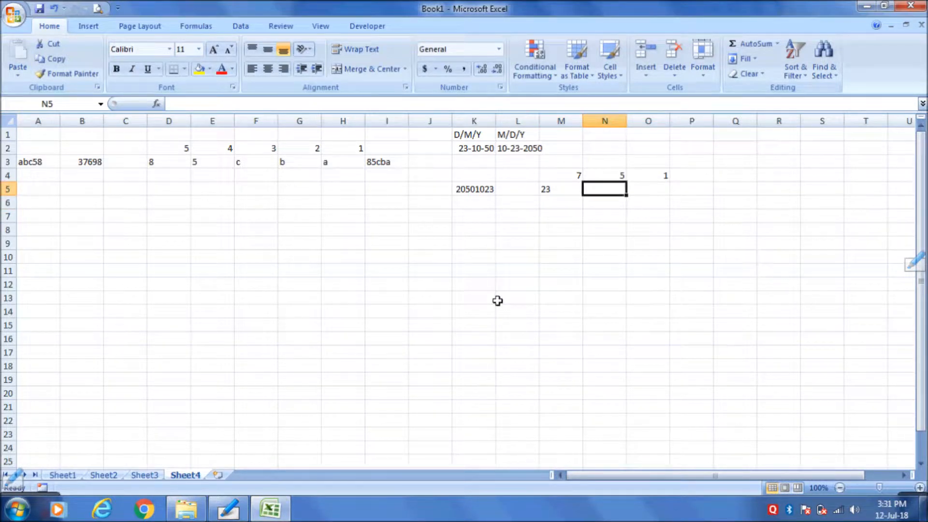
type("+MID")
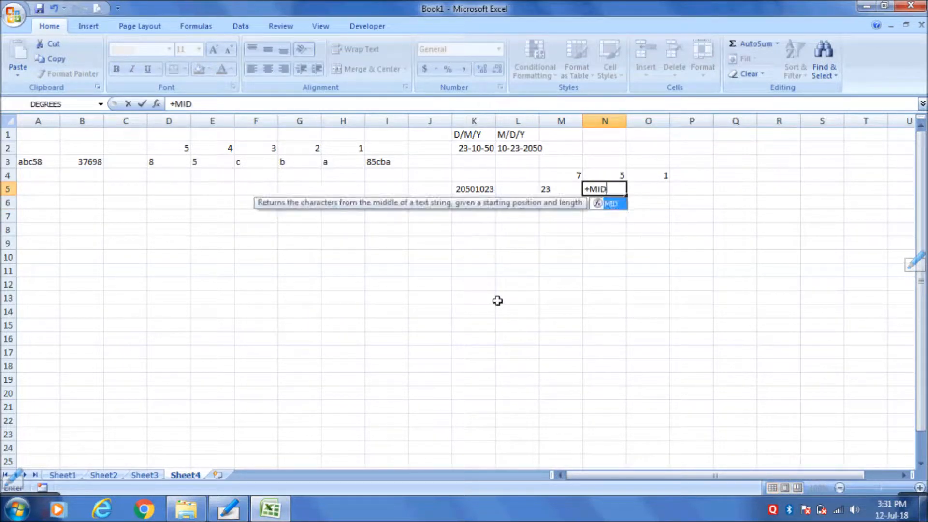
key("shift+Up")
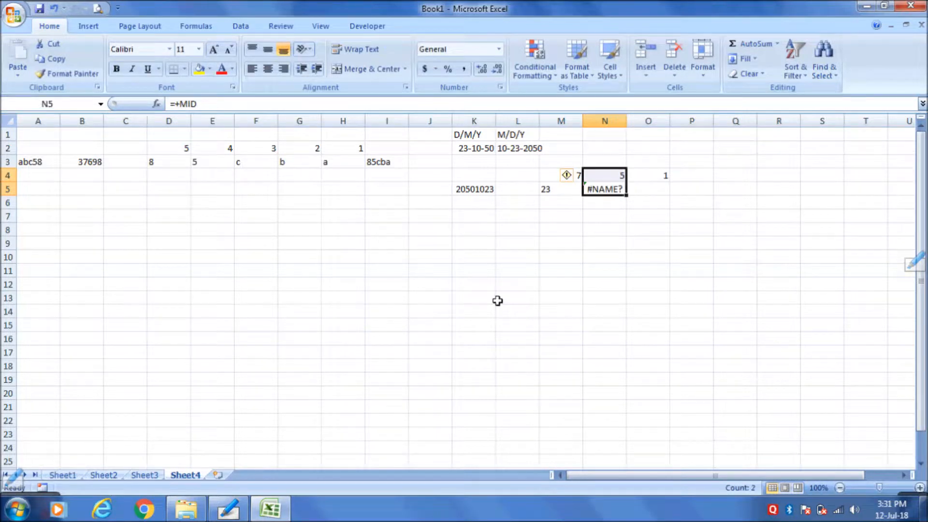
key("shift+Down")
Extract the two-digit month from K5 in cell N5 with the formula +MID(K5,N4,2)
type("+")
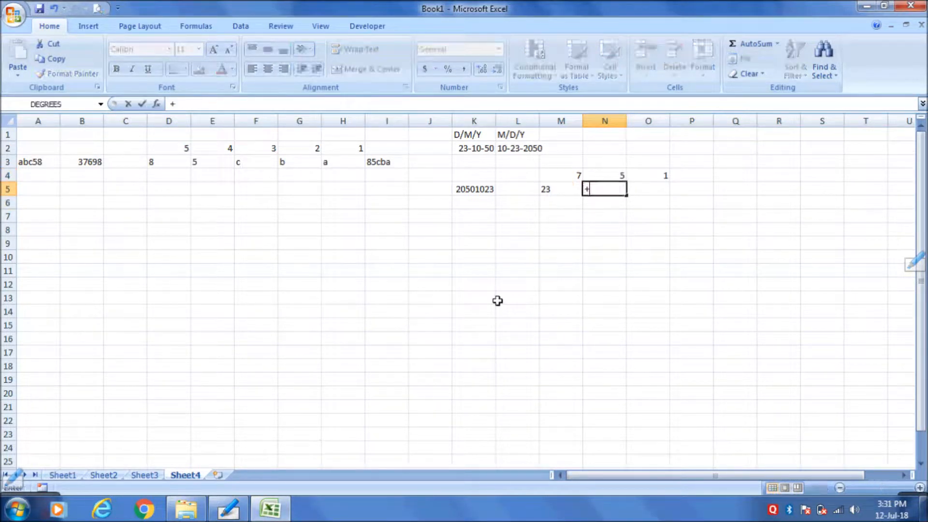
type("MID")
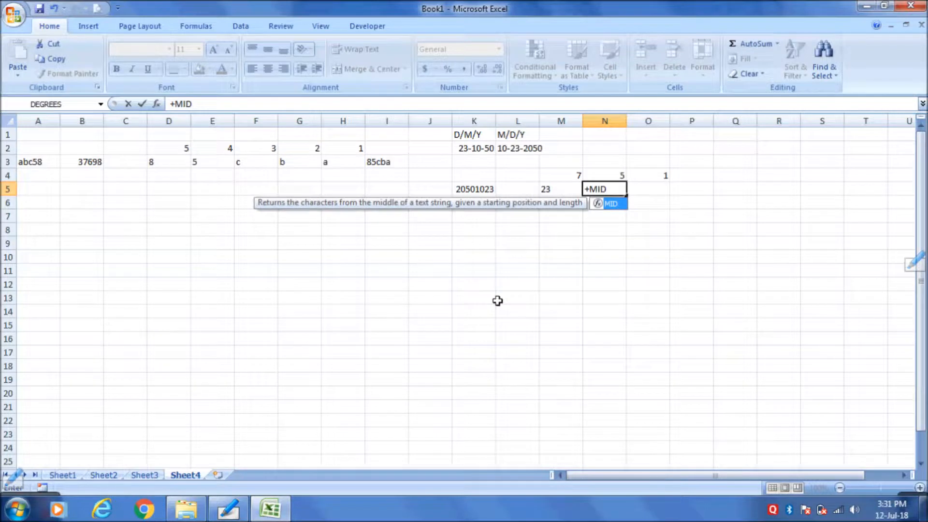
type("(")
left_click(482, 188)
type(",")
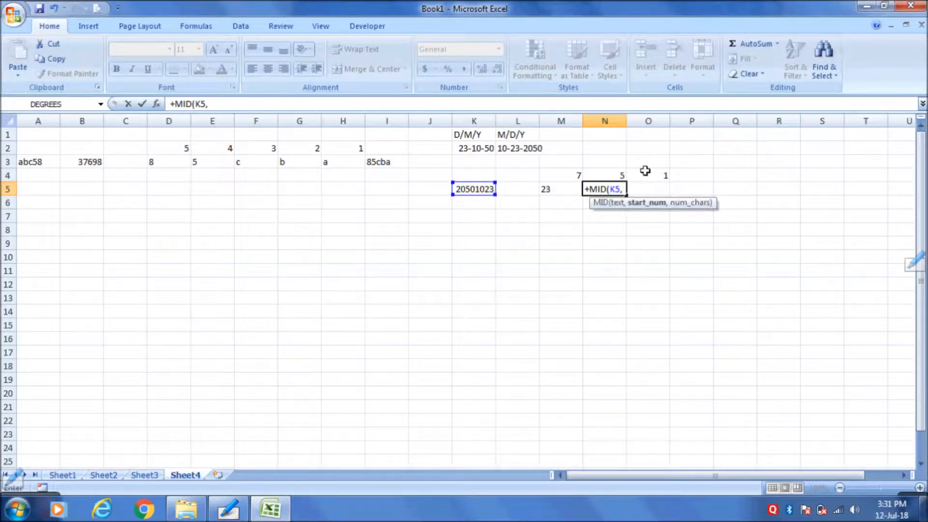
left_click(614, 175)
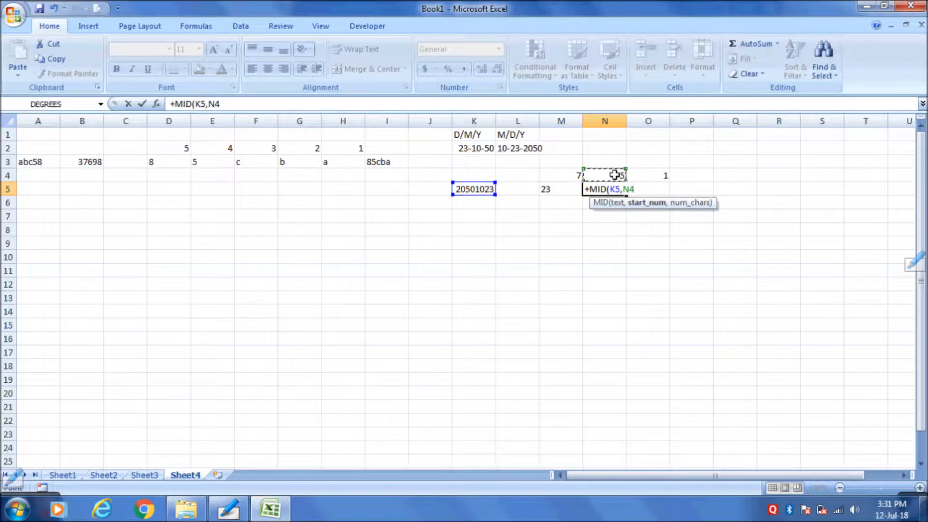
type(",")
type("2)")
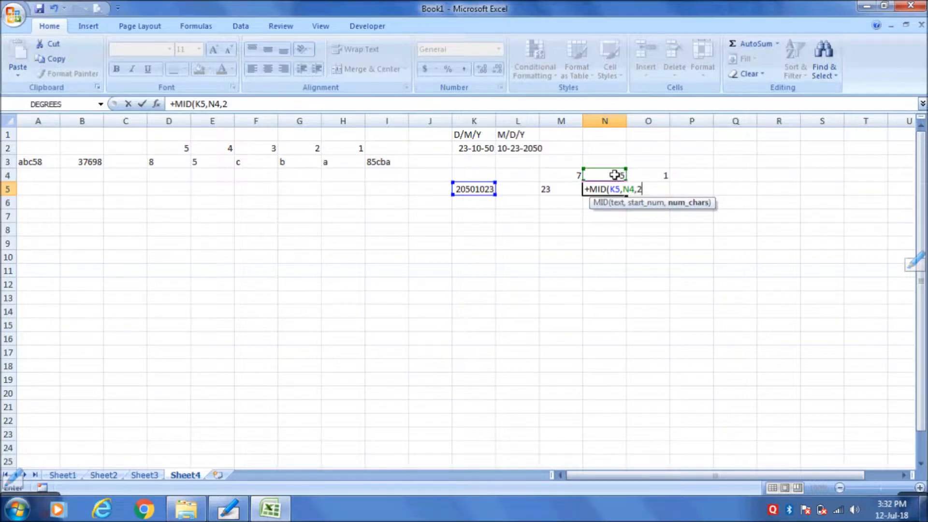
key("Return")
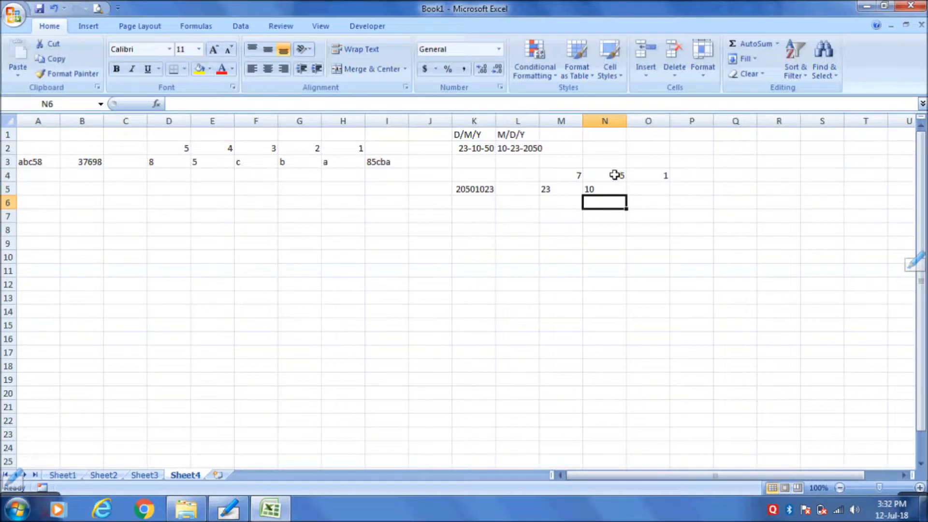
Extract the four-digit year from K5 in cell O5 with the formula +MID(K5,O4,4)
left_click(654, 186)
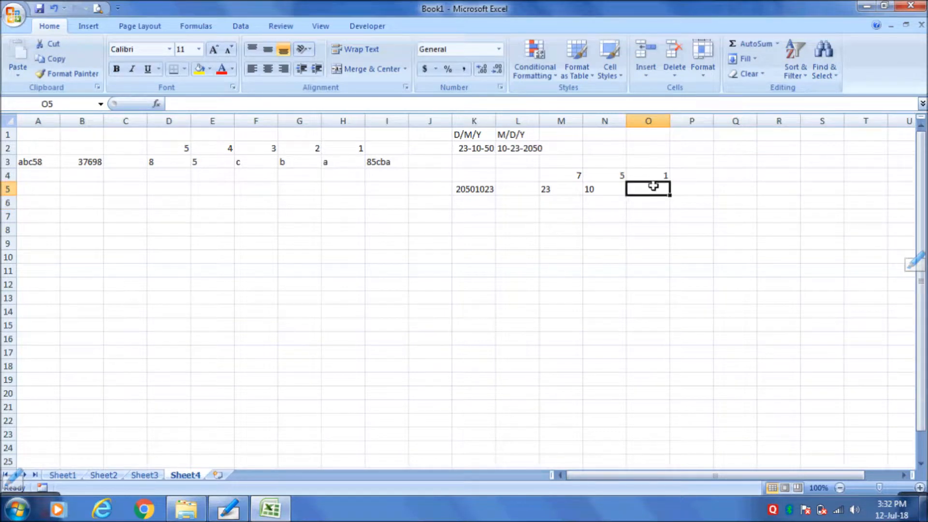
type("+MI")
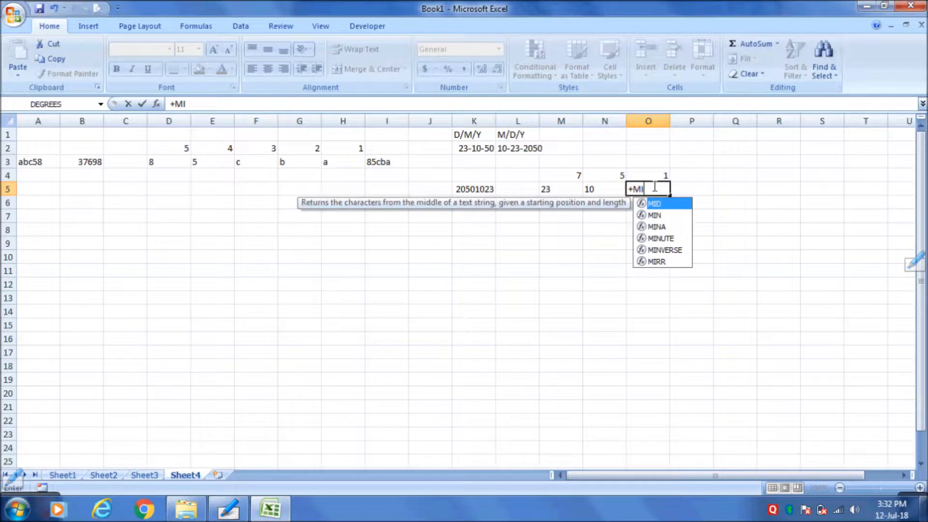
type("D(")
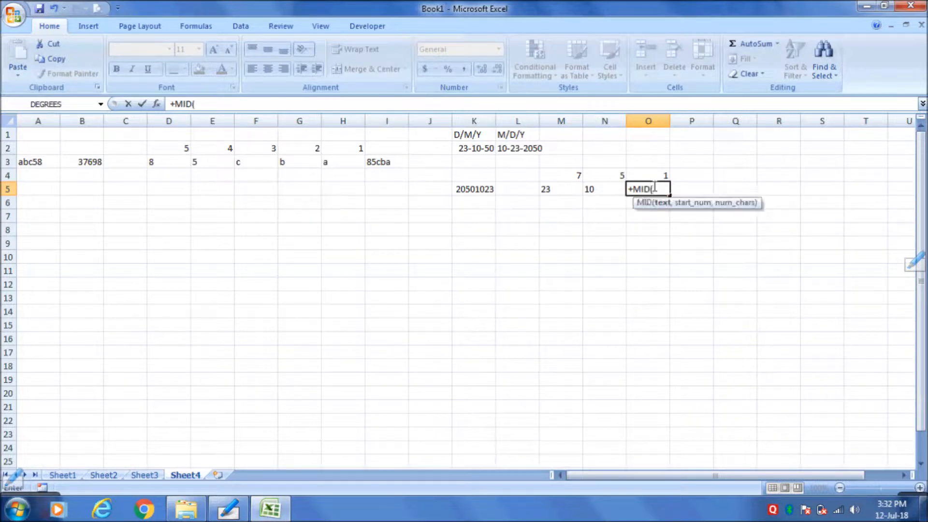
left_click(473, 188)
type(",")
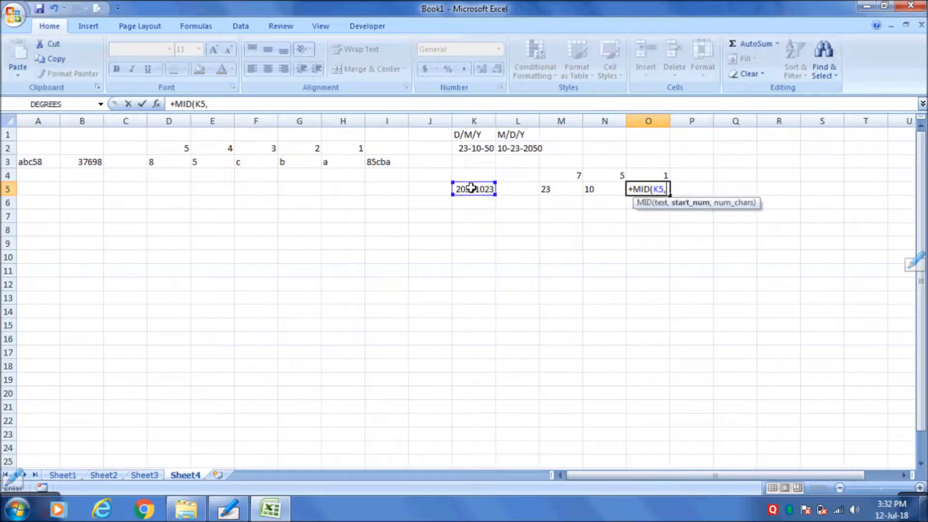
left_click(649, 175)
type(",")
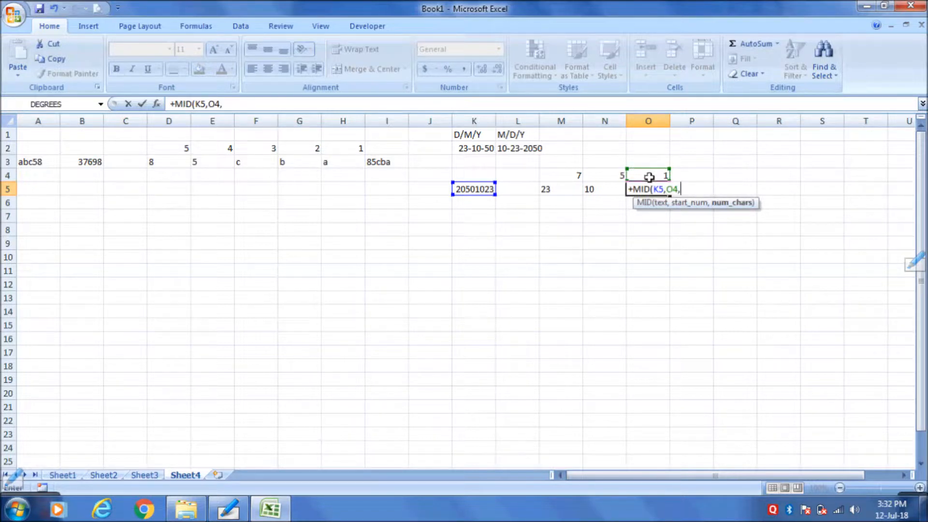
type("4)")
key("Return")
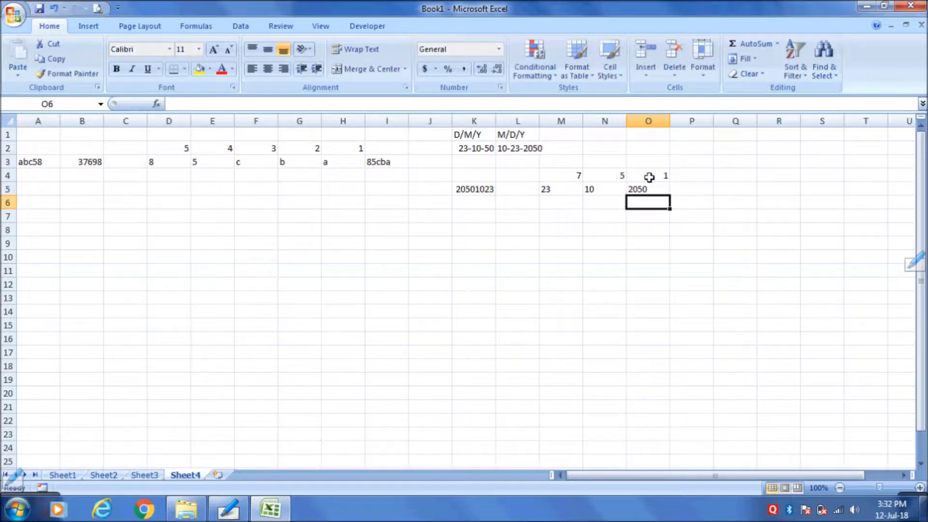
Insert a blank column between the extracted day and month, and another between the month and year
key("Up")
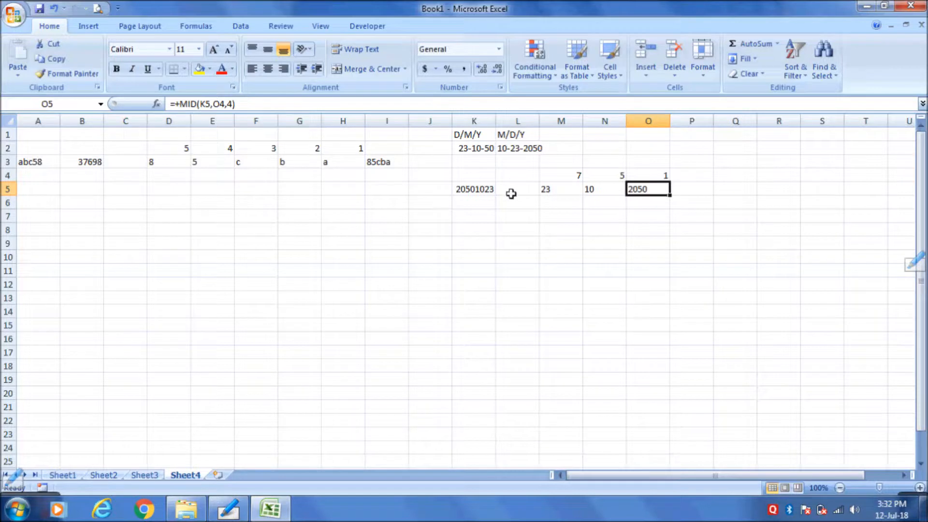
left_click(558, 191)
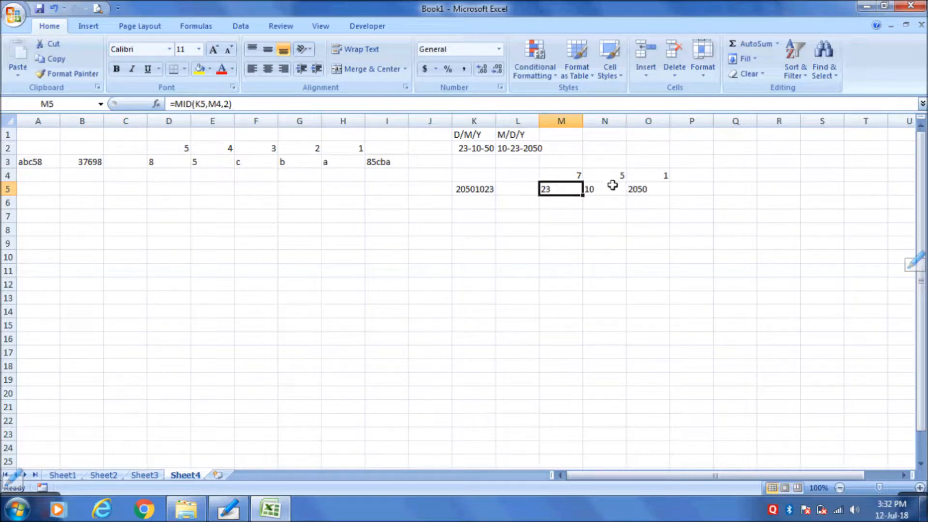
left_click(612, 186)
left_click(631, 188)
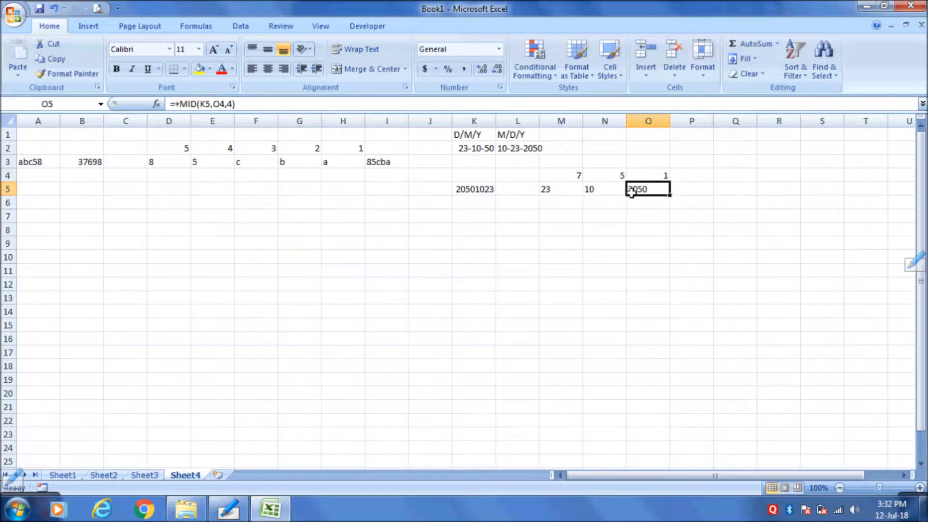
left_click(595, 120)
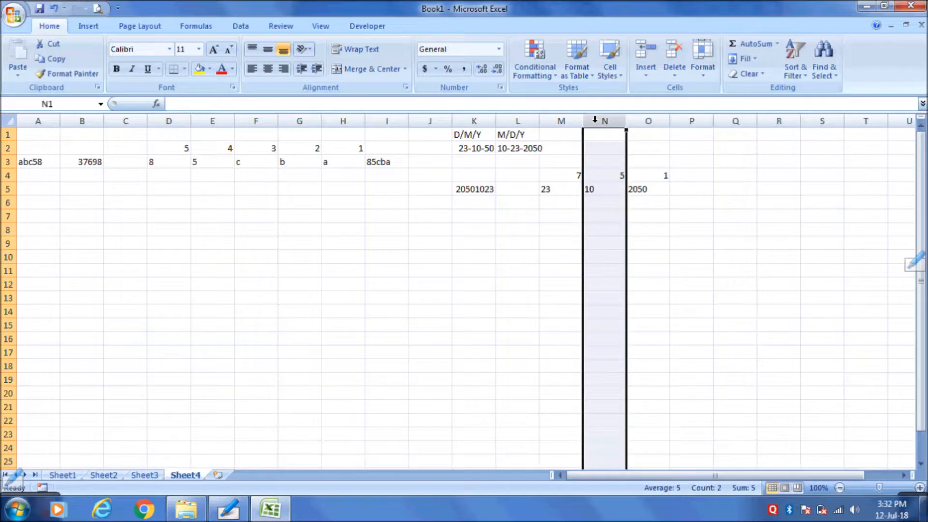
key("ctrl+shift+plus")
key("Right")
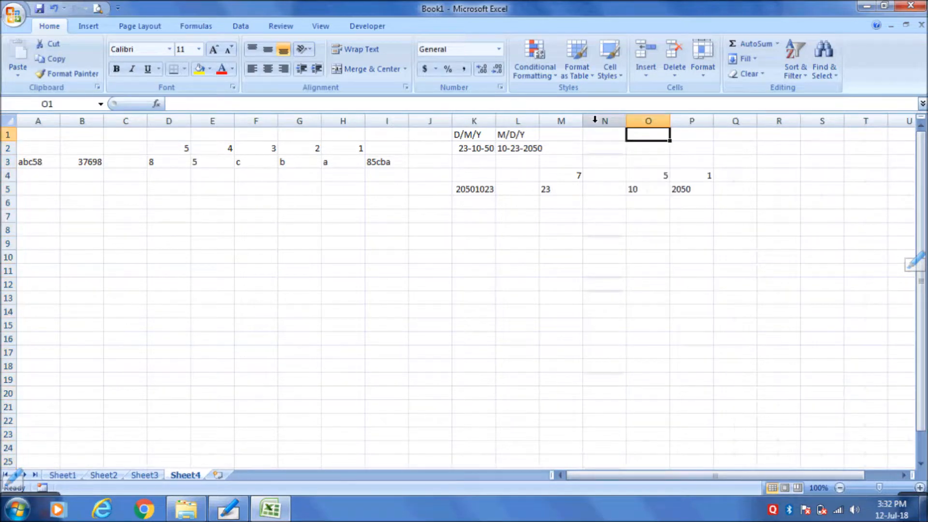
left_click(696, 116)
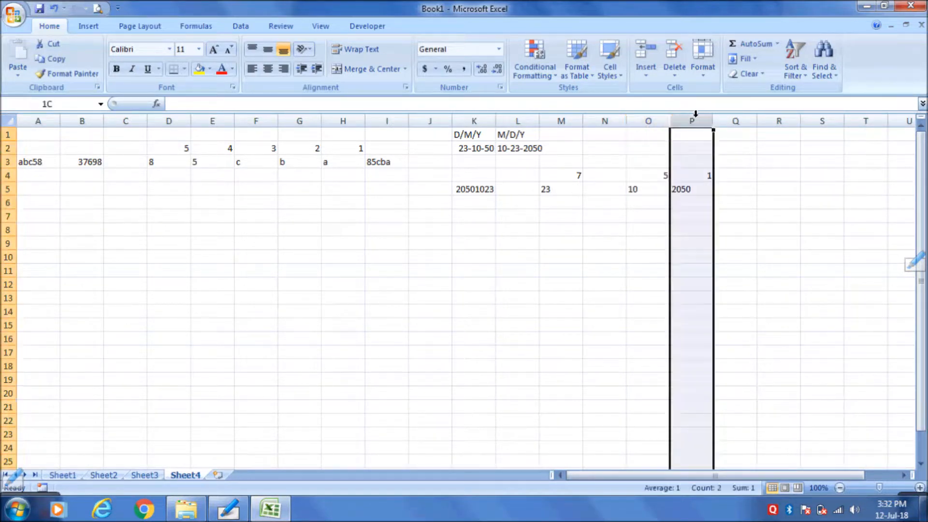
key("ctrl+shift+plus")
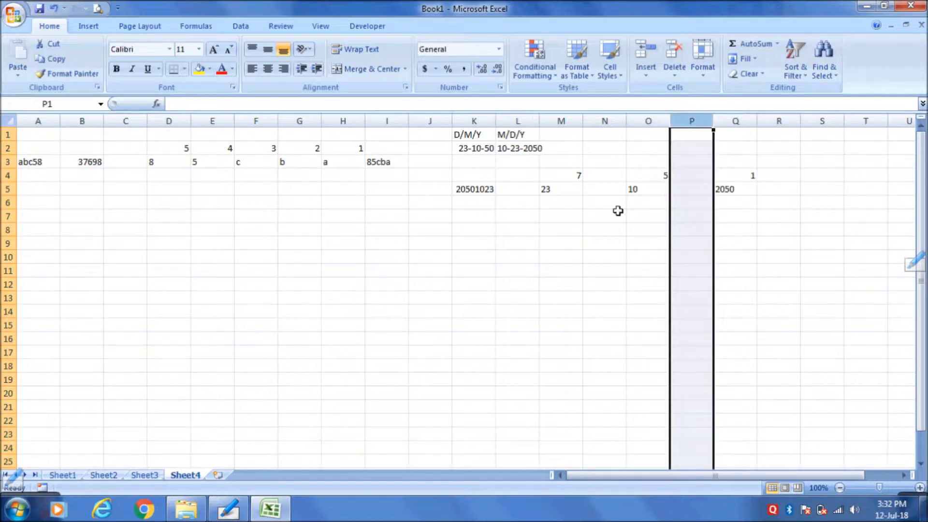
Enter a slash "/" as the date separator in cells N5 and P5
left_click(598, 191)
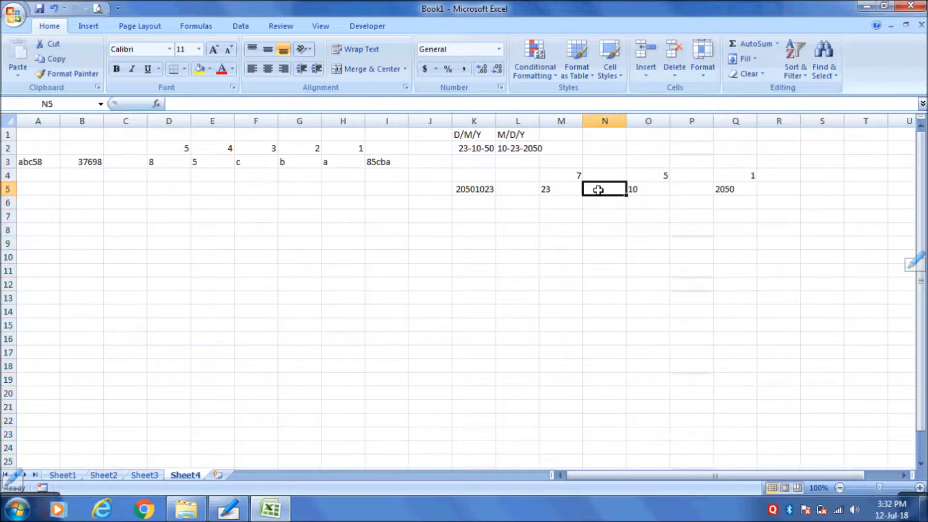
double_click(599, 190)
type("/")
key("Return")
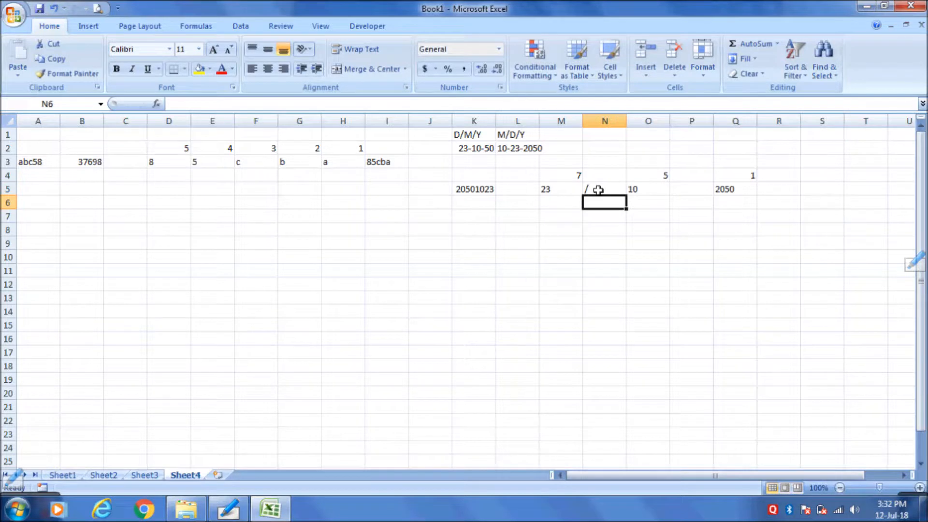
left_click(691, 190)
double_click(690, 191)
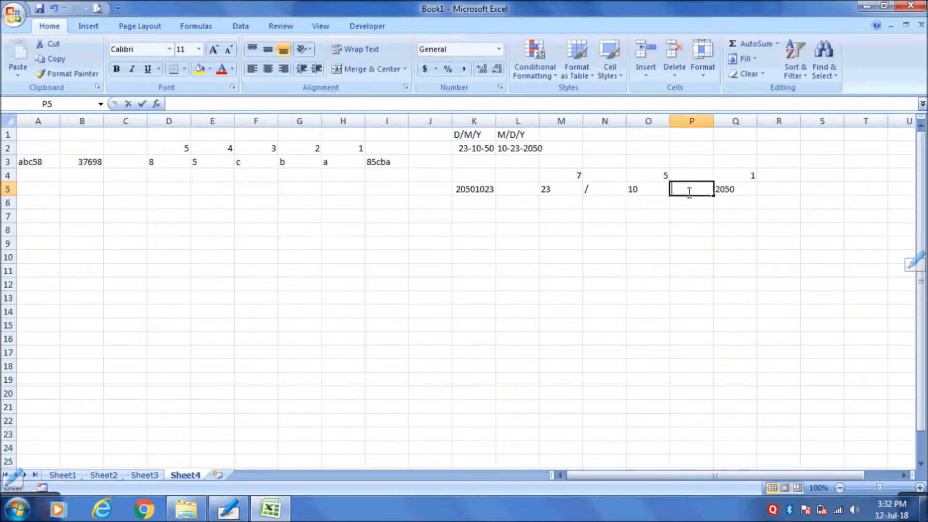
type("/")
key("Return")
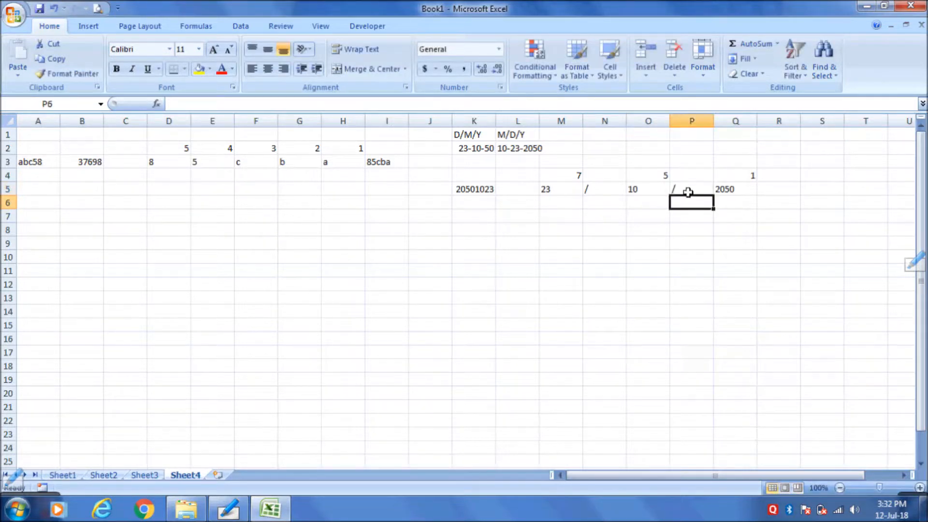
Narrow separator columns N and P to about the width of a single character
left_click(688, 192)
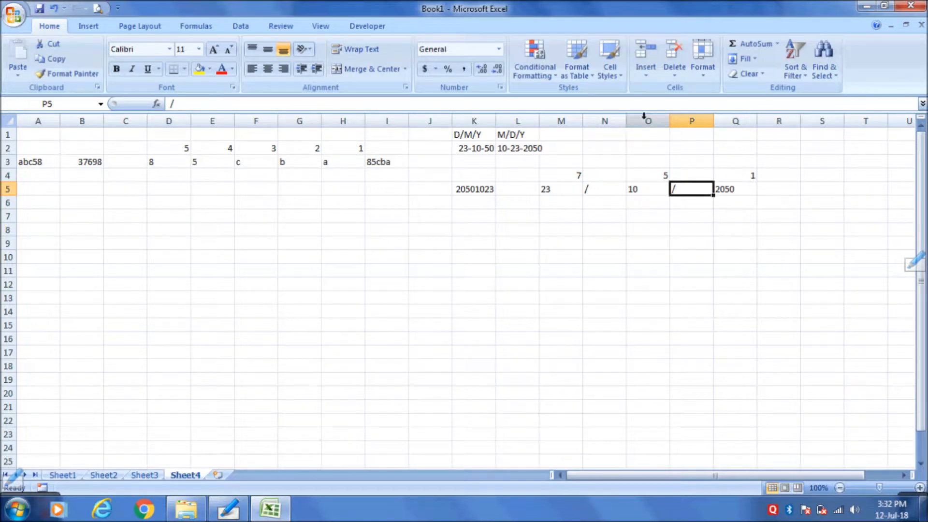
left_click_drag(626, 121, 592, 121)
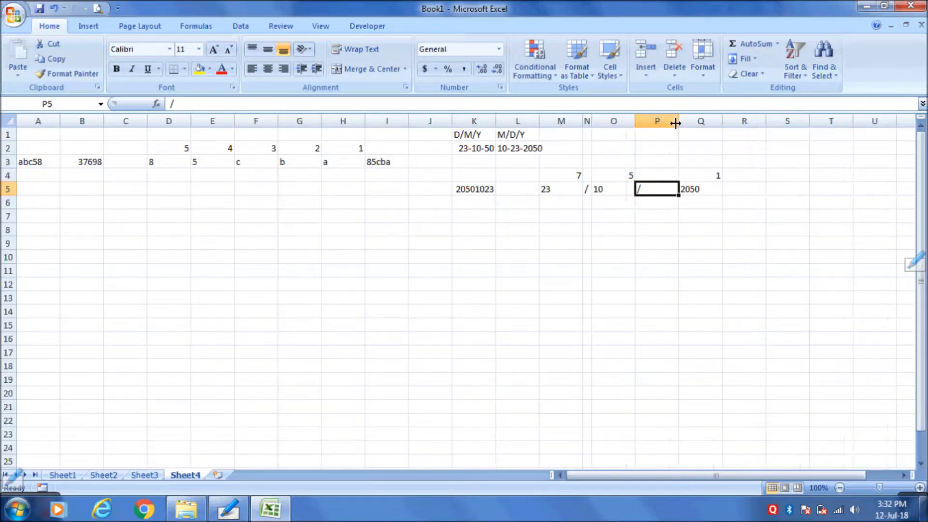
left_click_drag(676, 122, 645, 122)
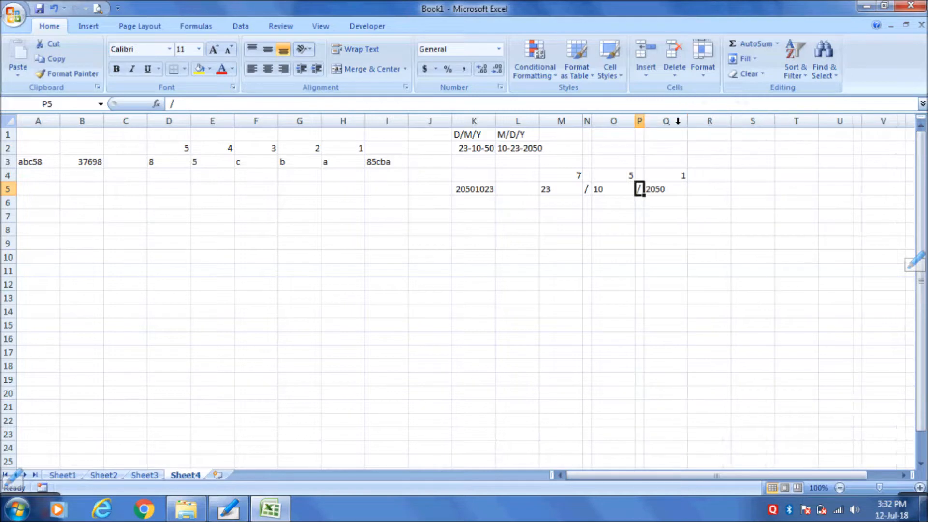
Join the date parts and separators in cell R5 with the formula +M5&N5&O5&P5&Q5
left_click(721, 192)
type("+")
key("Left")
key("Left")
key("Left")
key("Left")
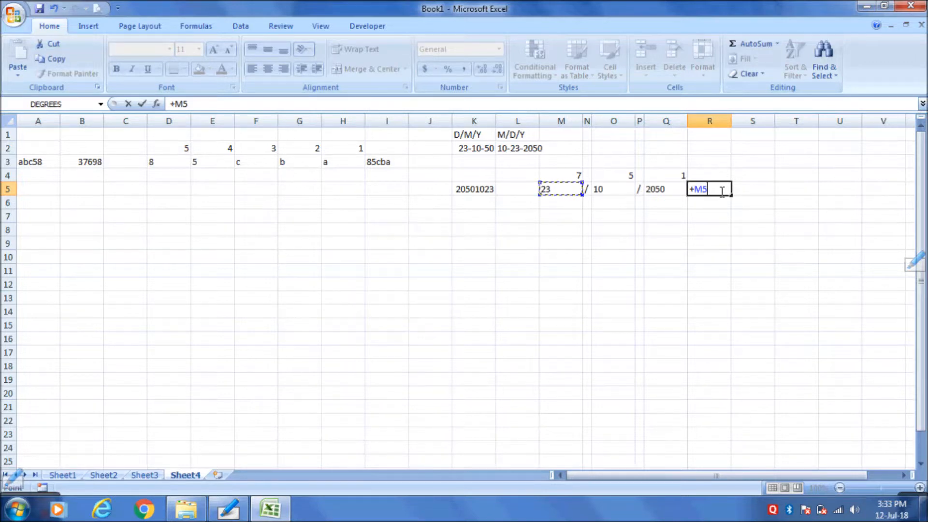
type("&")
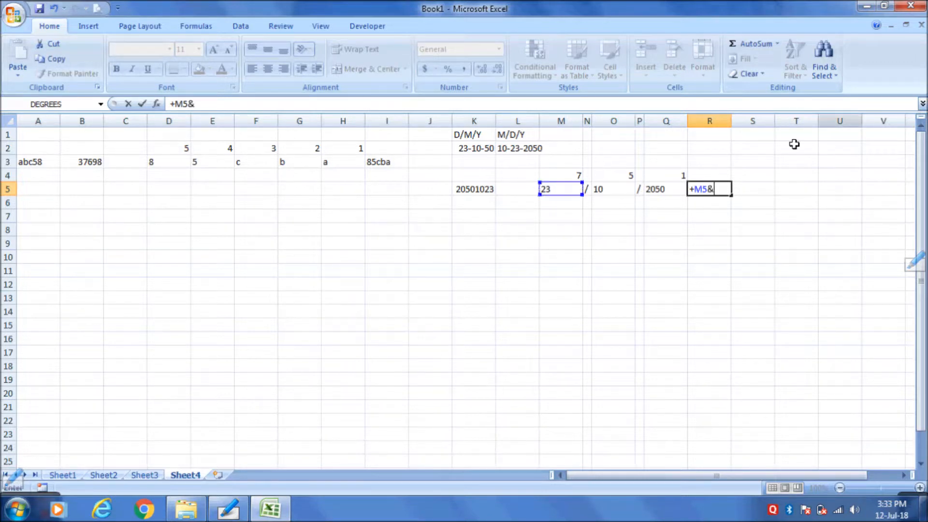
left_click(587, 190)
type("&")
left_click(611, 189)
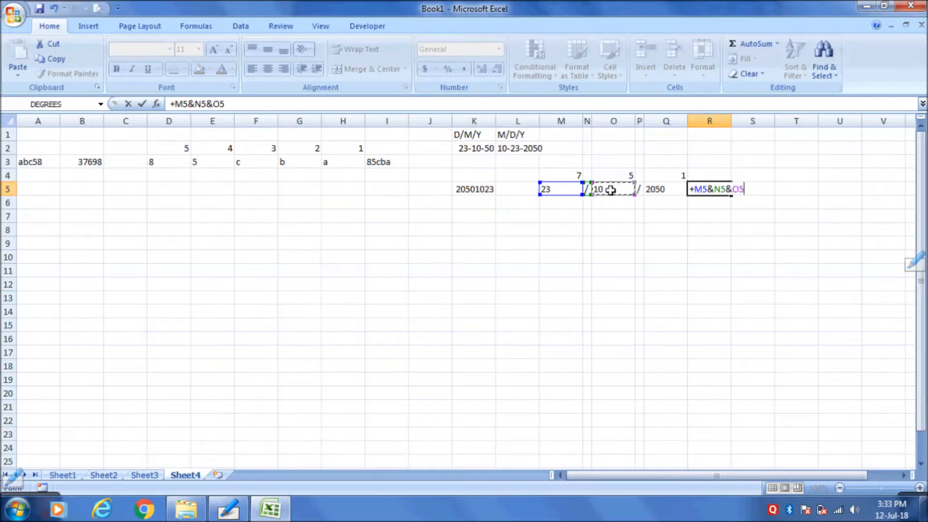
type("&")
left_click(639, 189)
type("&P5&")
left_click(665, 188)
key("Return")
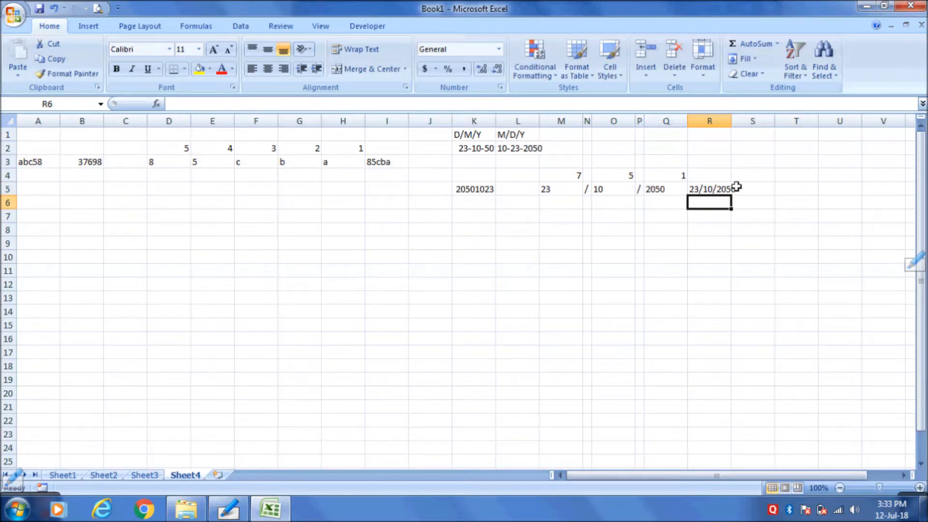
Switch the date to month-first order by setting the start position in M4 to 5 and in O4 to 7
left_click(572, 173)
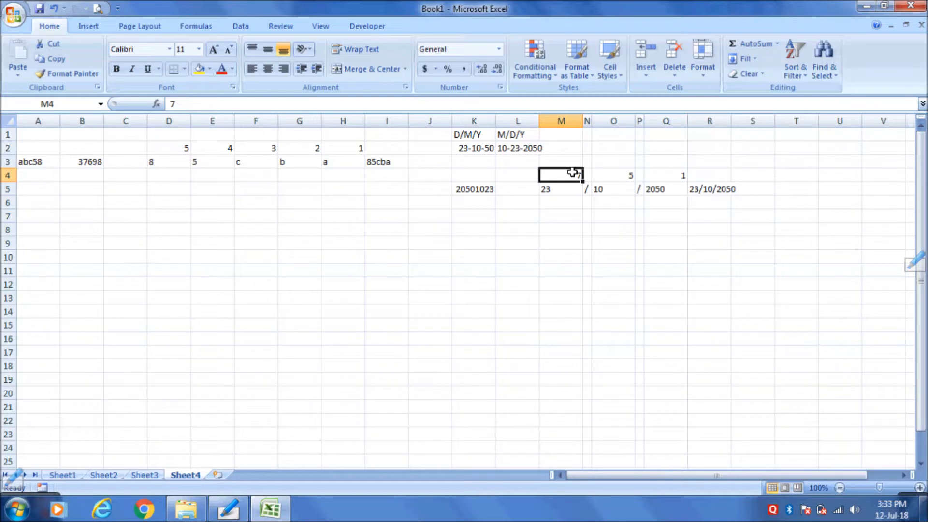
type("5")
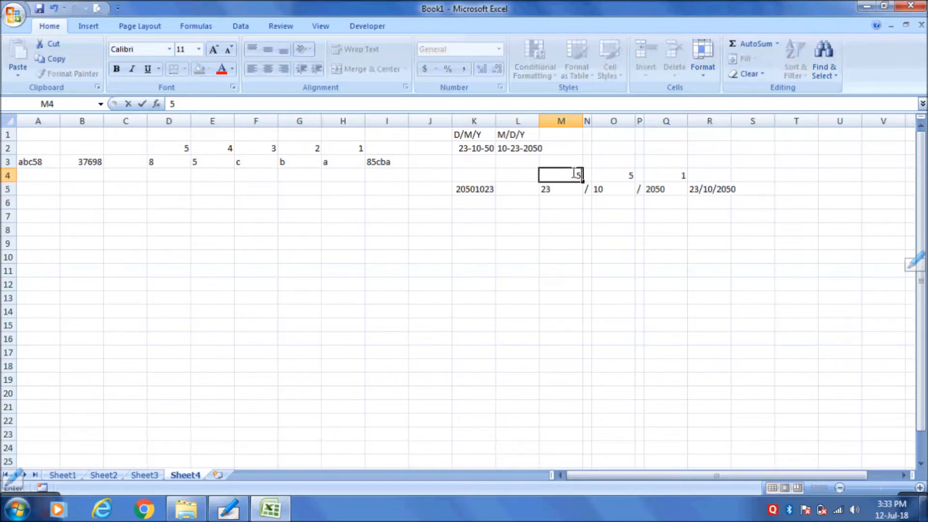
key("Tab")
key("Tab")
type("7")
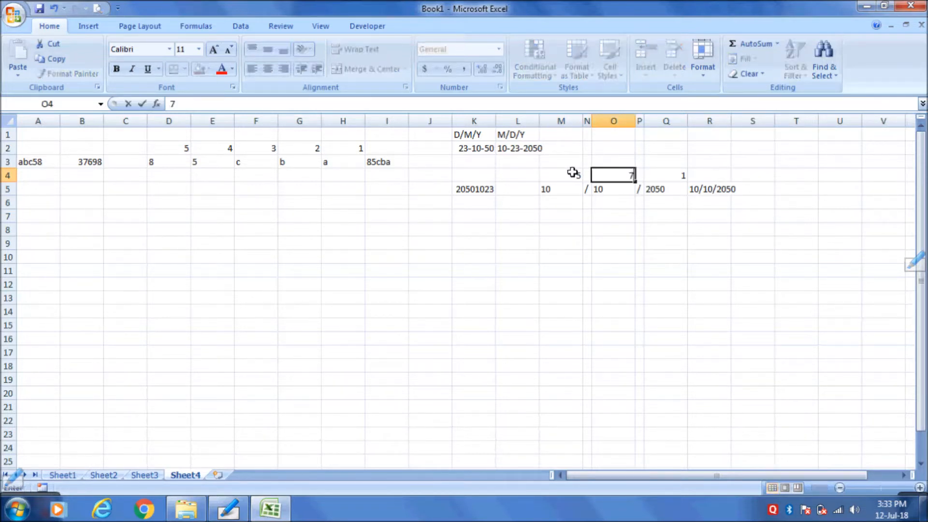
key("Return")
key("Left")
key("Left")
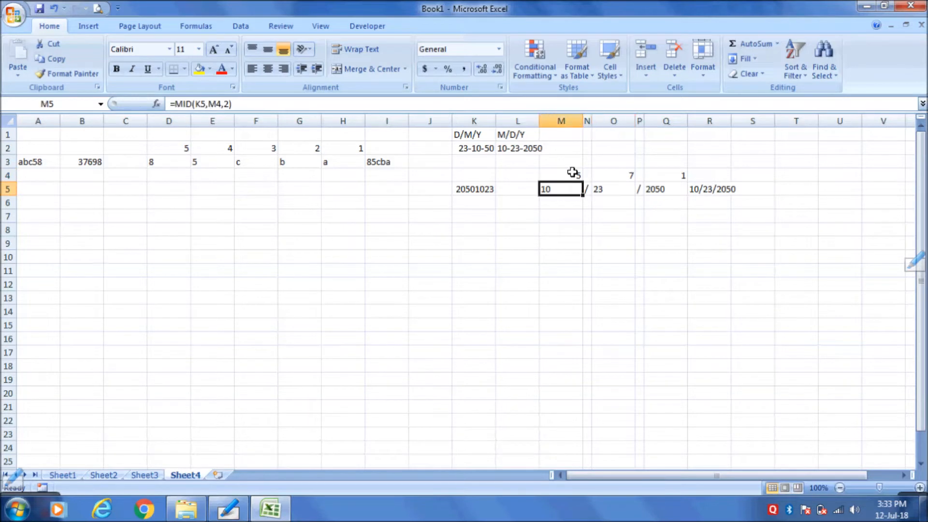
left_click(605, 188)
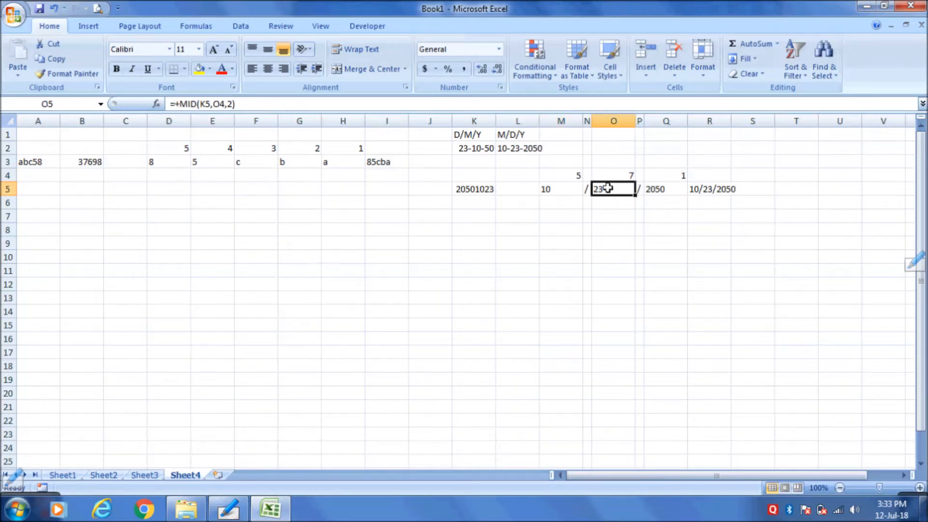
left_click(652, 195)
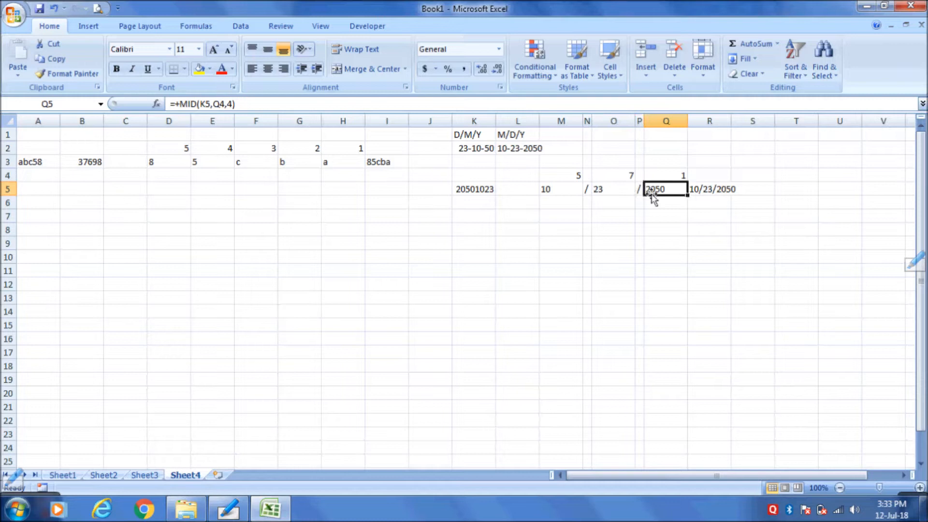
Replace the date separators in cells N5 and P5 with a hyphen "-"
left_click(588, 189)
type("-")
key("Right")
key("Right")
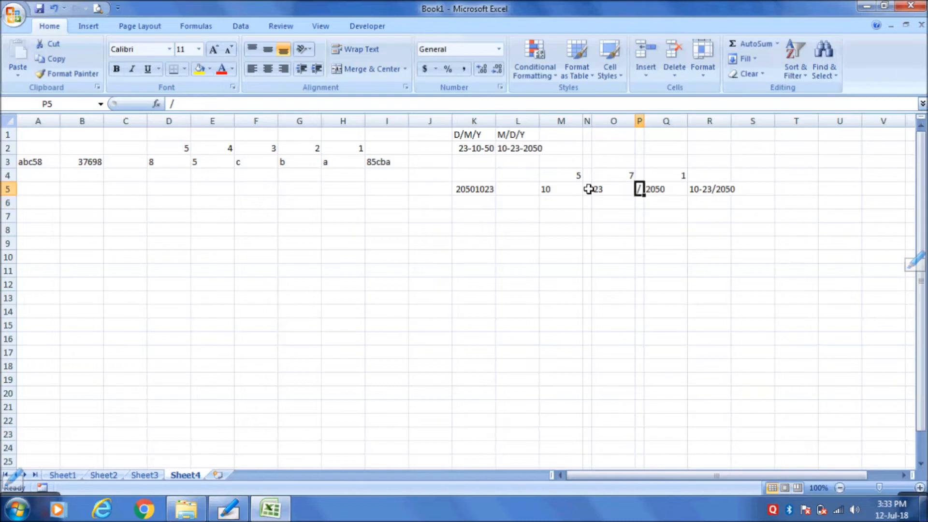
type("-")
key("Return")
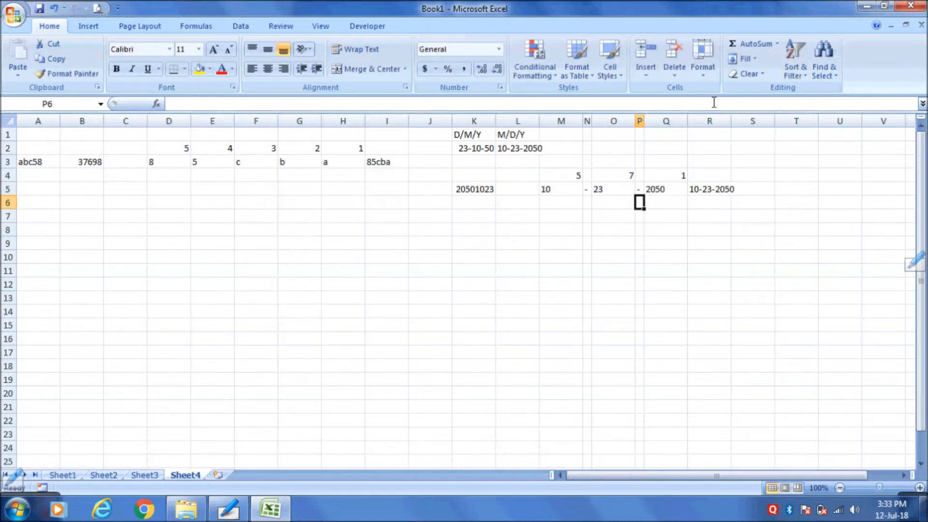
left_click(706, 189)
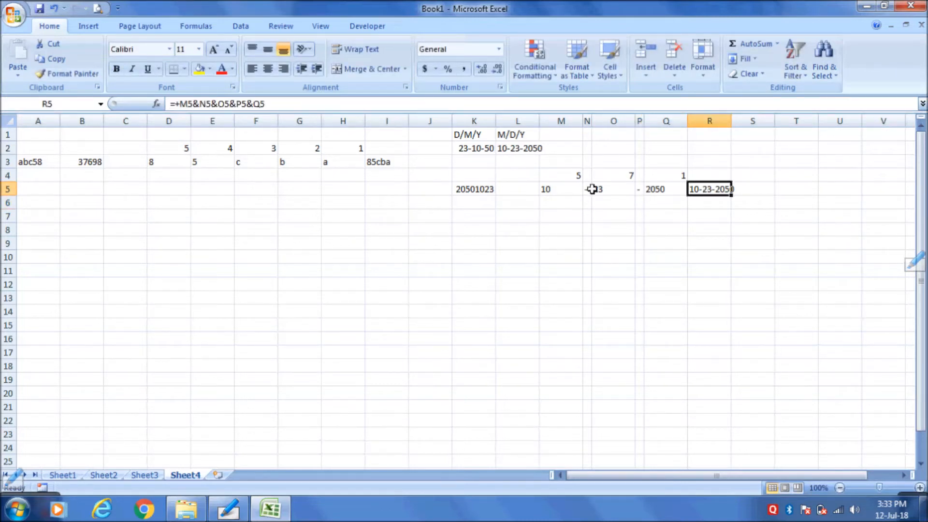
Replace the date separators in cells N5 and P5 with a period "."
left_click(587, 189)
type(".")
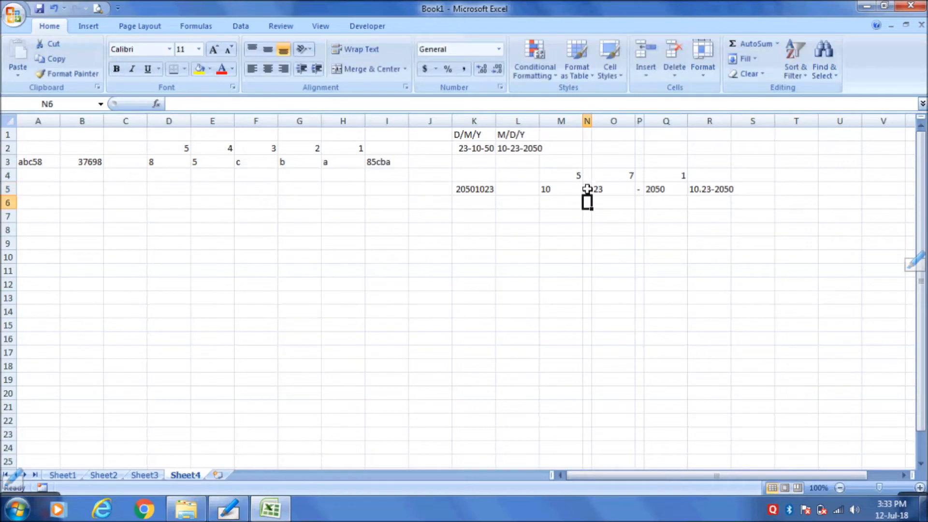
key("Tab")
key("Tab")
type(".")
key("Return")
key("Up")
Put the date back in day-first order by setting the start position in M4 to 7 and in O4 to 5
key("Up")
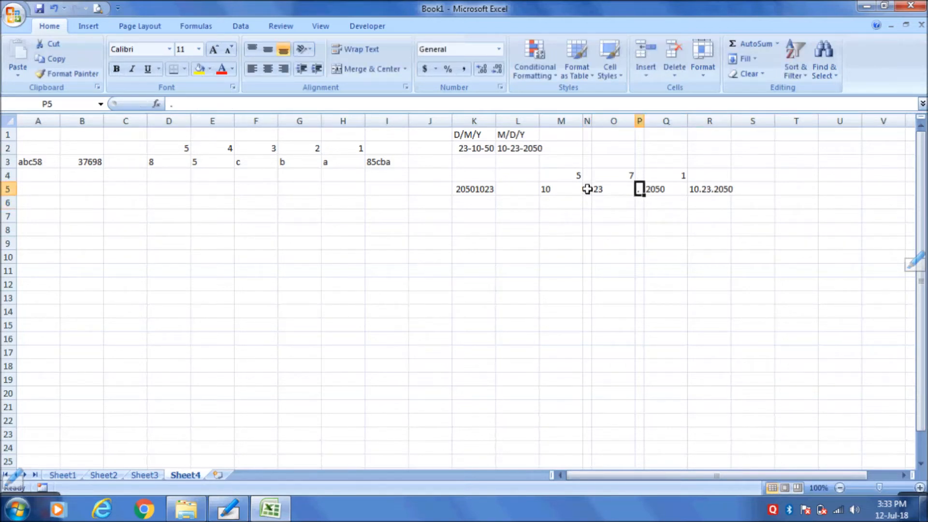
key("Left")
key("Left")
key("Left")
type("7")
key("Right")
key("Right")
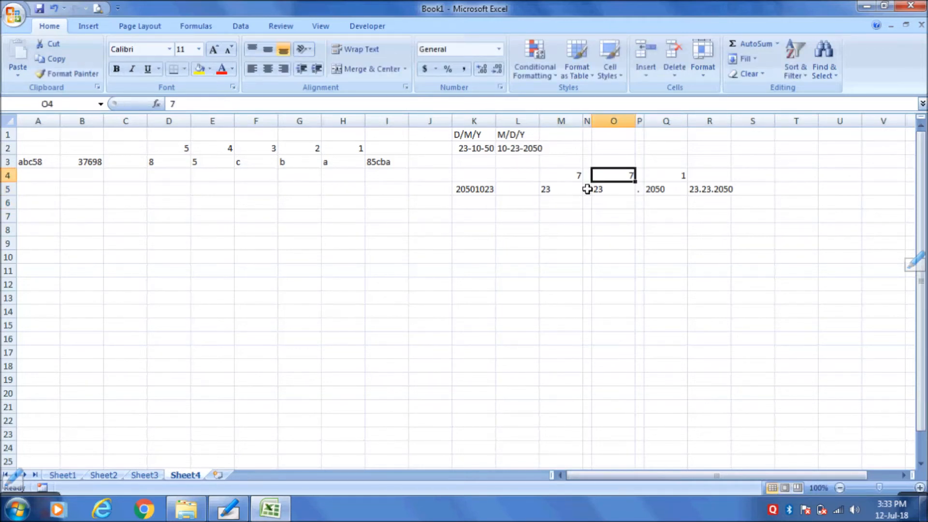
type("5")
key("Return")
key("Return")
key("Return")
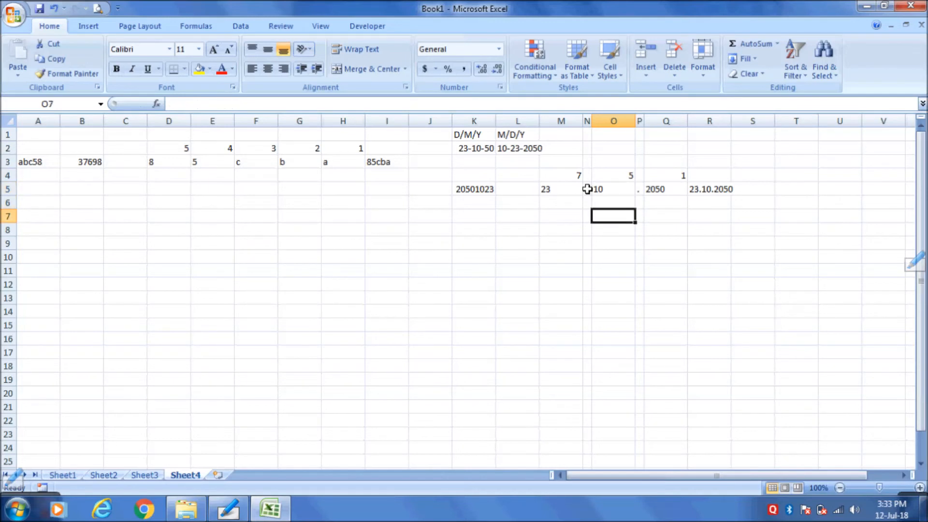